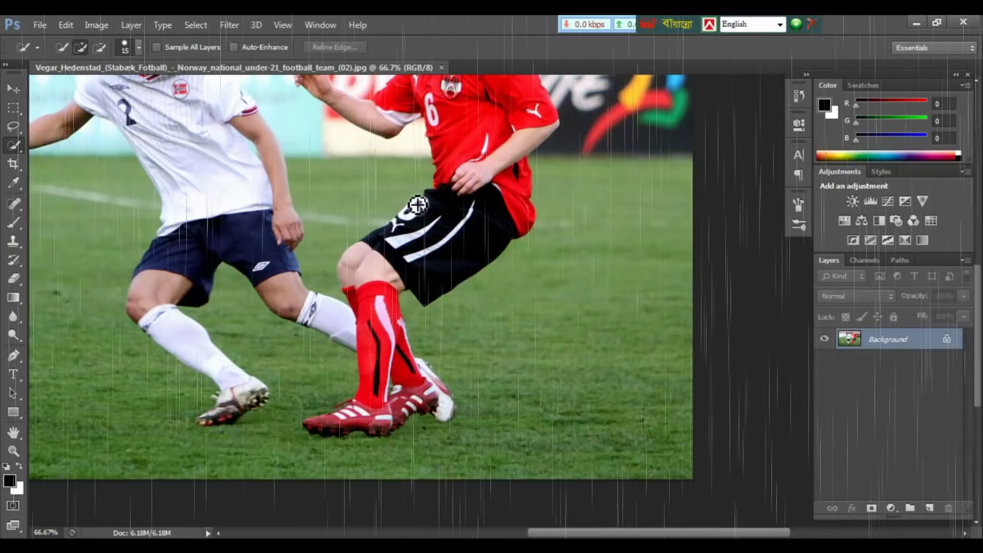
- Zoom in on the red-shirted player and switch to the Quick Selection Tool
key(ctrl+plus)
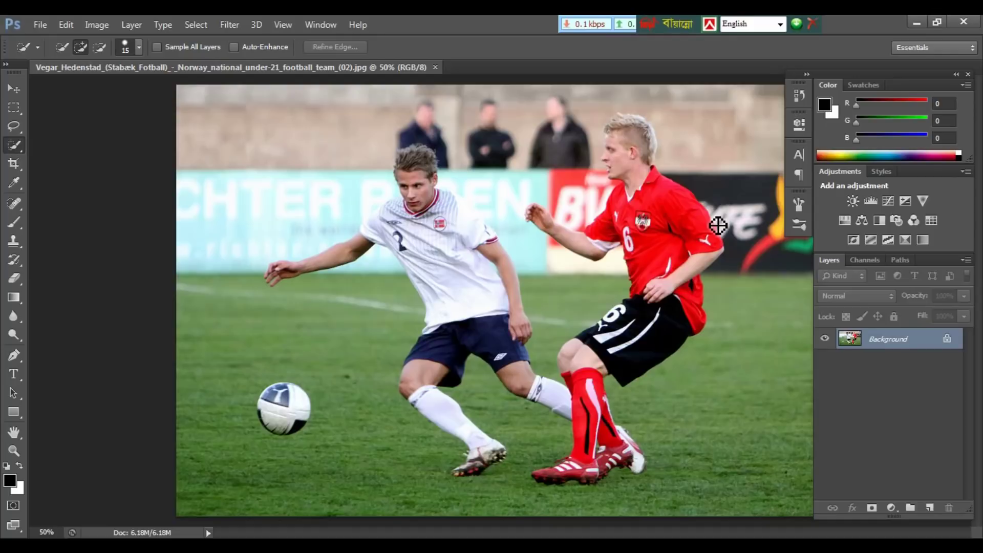
key(ctrl+plus)
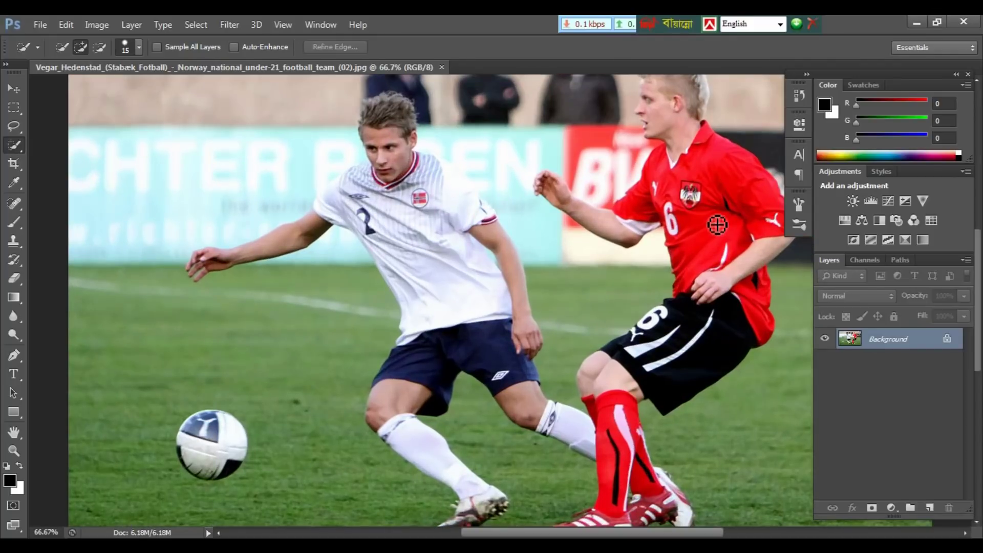
drag(717, 225, 187, 200)
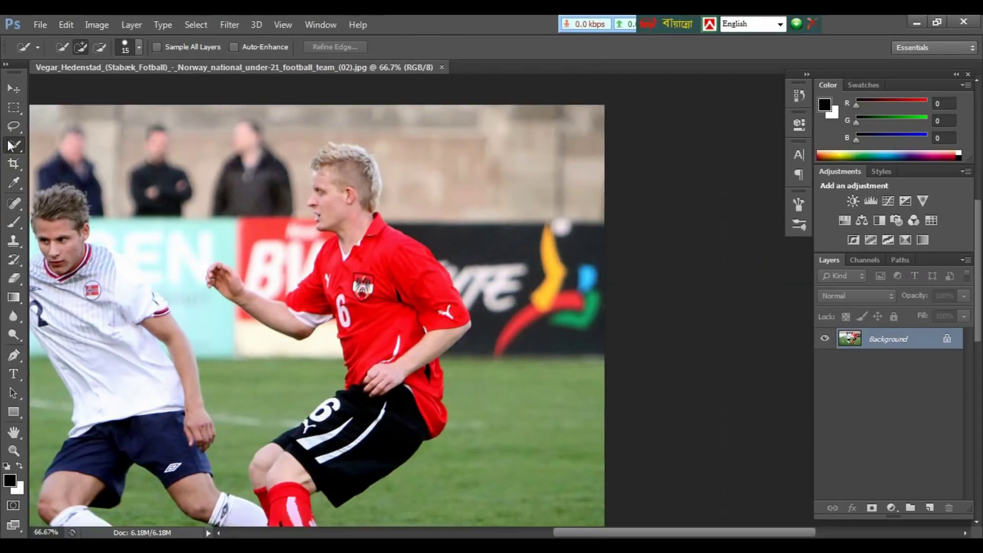
right_click(13, 146)
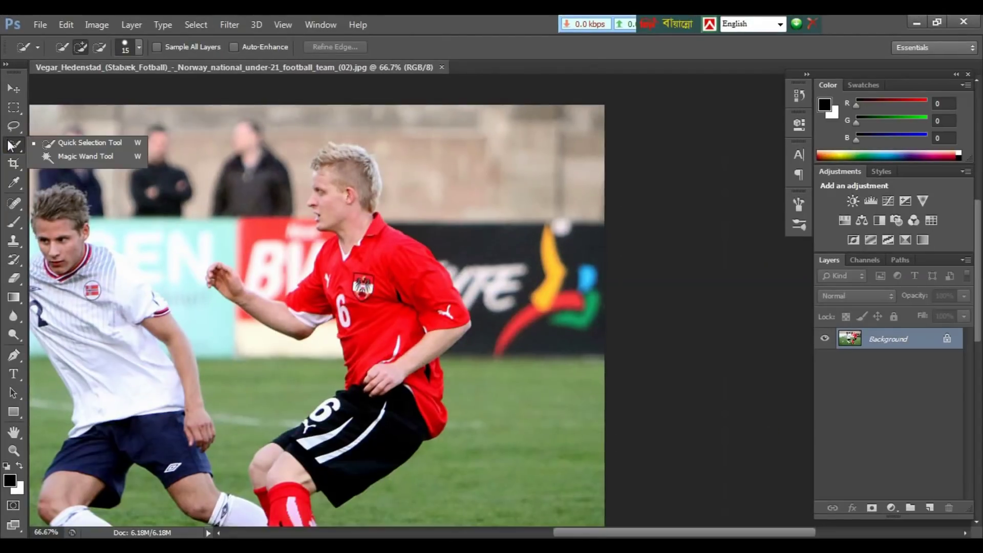
click(77, 143)
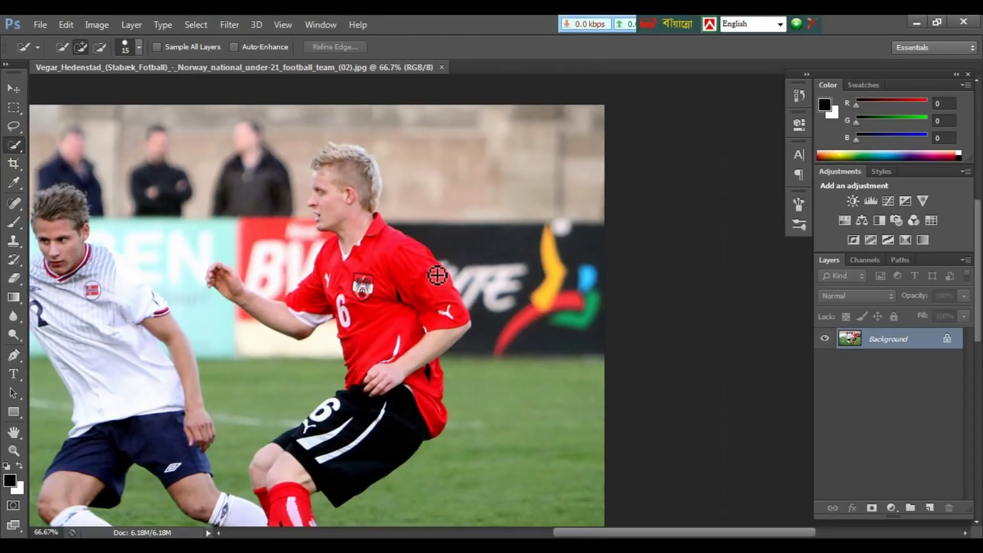
key(ctrl+plus)
- Brush a selection over the red player's head, shirt, sleeve, shorts and legs
mouse_move(451, 287)
mouse_down()
mouse_move(295, 189)
mouse_move(285, 156)
mouse_move(316, 149)
mouse_move(237, 94)
mouse_move(226, 153)
mouse_up()
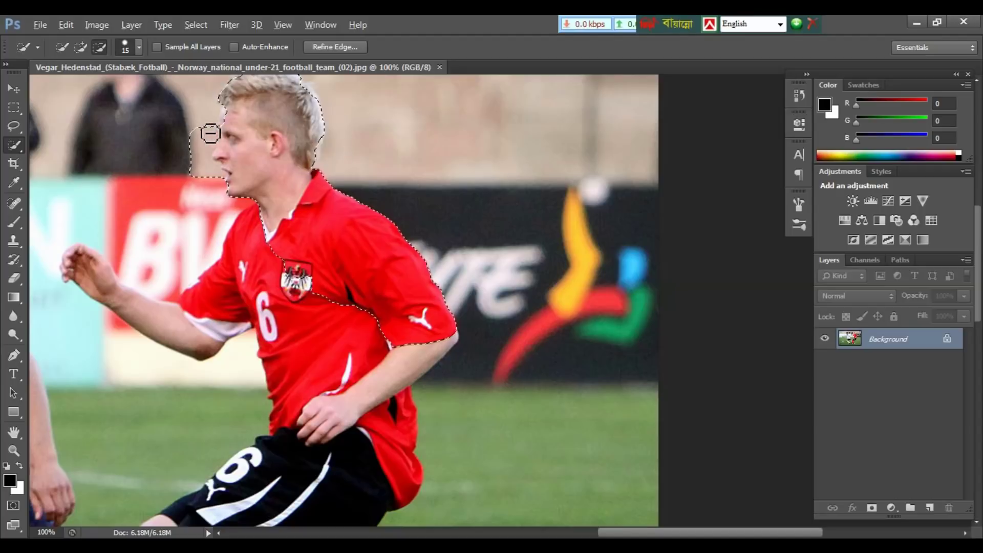
key(alt)
key(ctrl+minus)
mouse_move(409, 266)
mouse_down()
mouse_move(425, 389)
mouse_move(359, 461)
mouse_move(318, 306)
mouse_move(281, 323)
mouse_move(224, 278)
mouse_up()
mouse_move(314, 422)
mouse_down()
mouse_move(360, 203)
mouse_move(340, 312)
mouse_move(373, 388)
mouse_move(367, 375)
mouse_move(384, 389)
mouse_move(288, 417)
mouse_move(310, 392)
mouse_move(390, 370)
mouse_up()
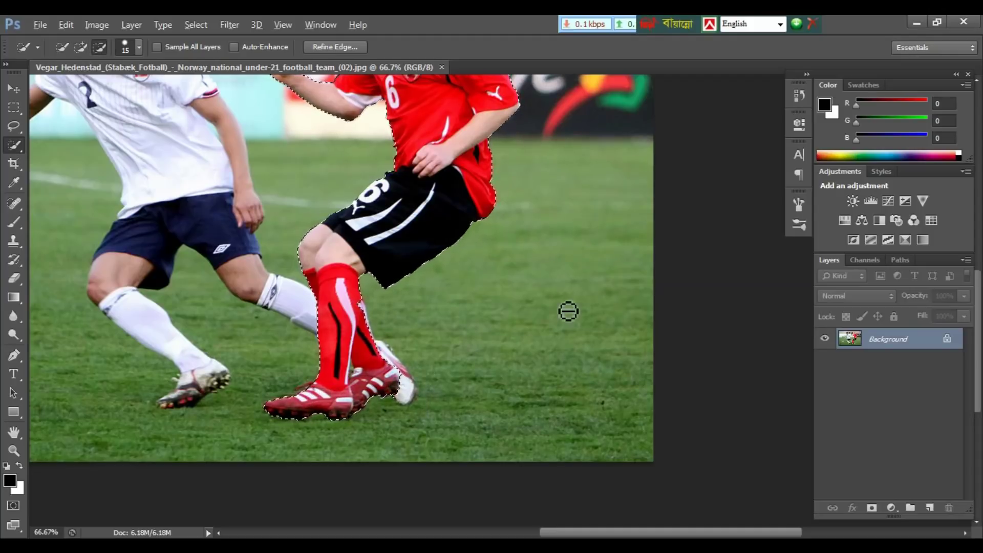
- Copy the selected red player onto a new Layer 1 with Ctrl+J
key(ctrl+minus)
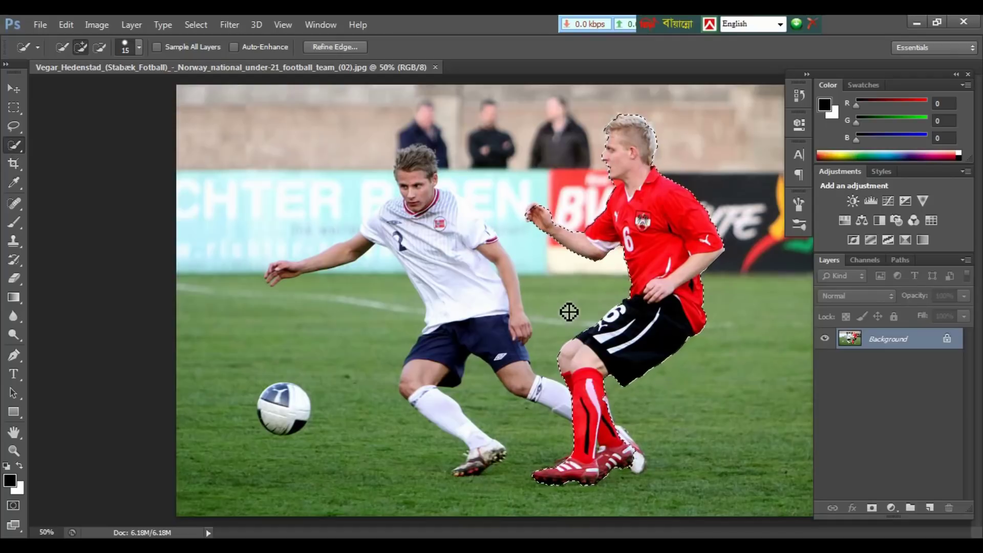
key(ctrl+c)
key(ctrl+j)
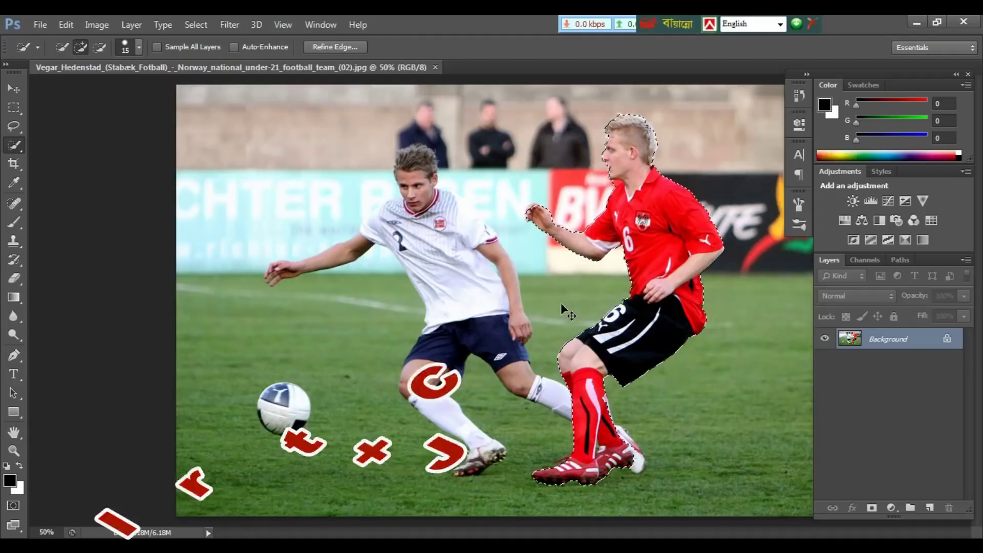
key(ctrl+j)
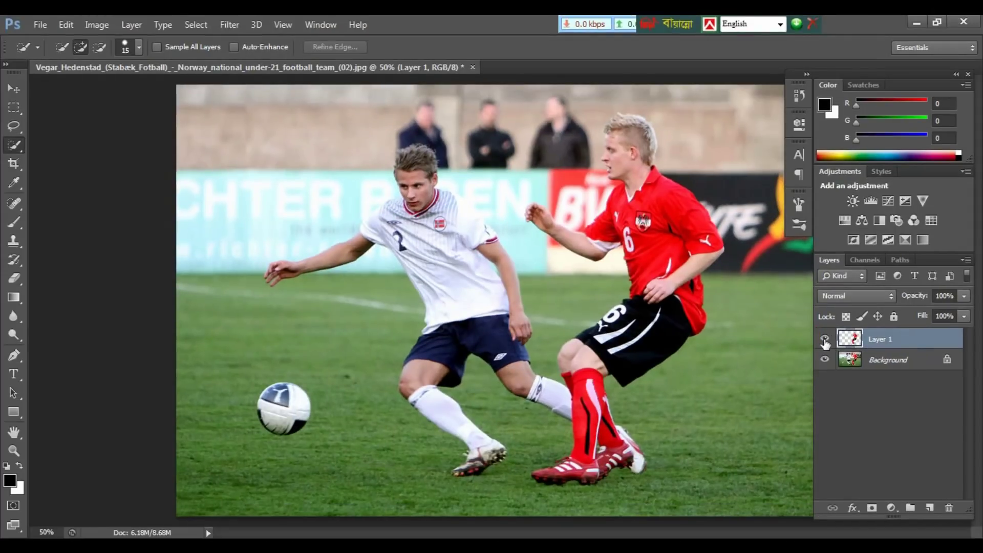
- Hide Layer 1, activate the Background layer and zoom onto the players' legs
click(824, 340)
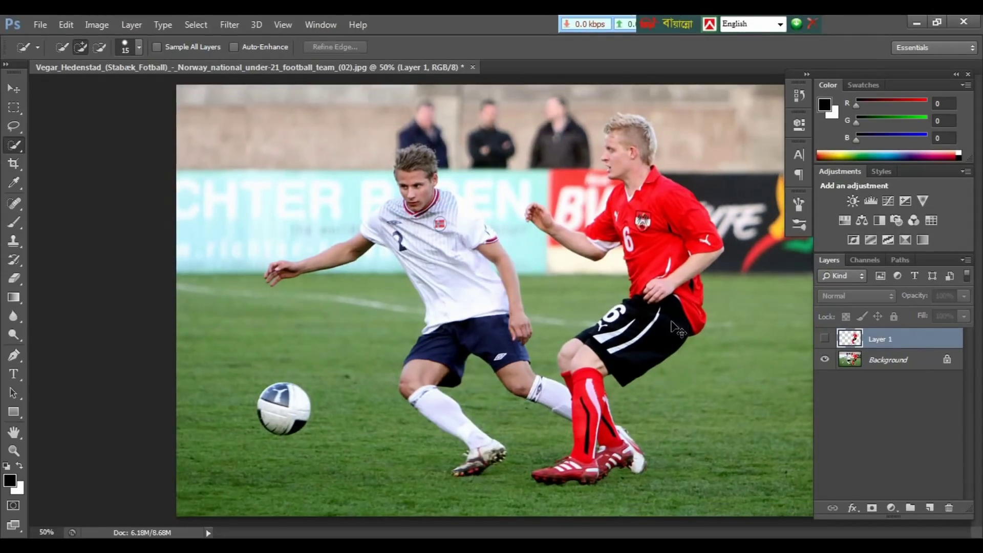
key(ctrl+plus)
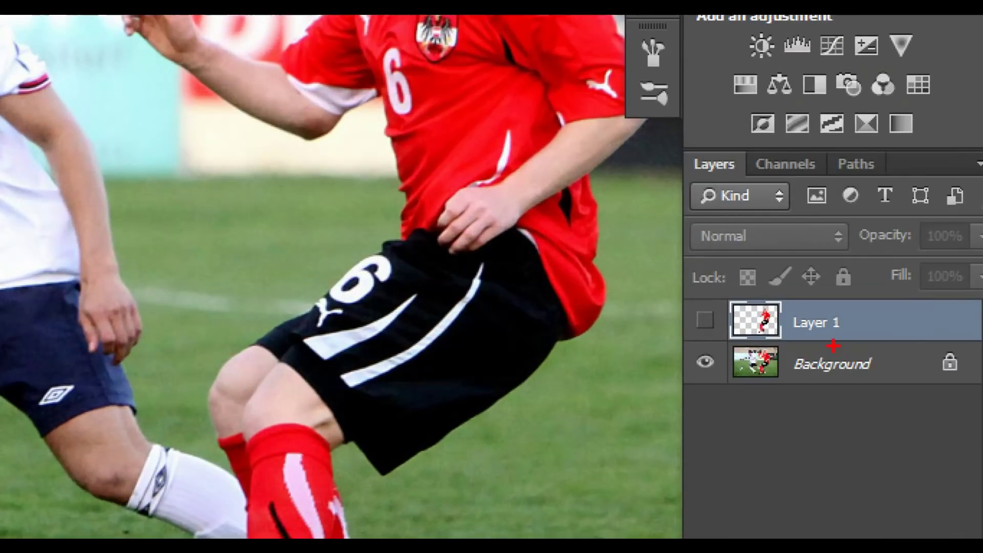
drag(833, 346, 874, 375)
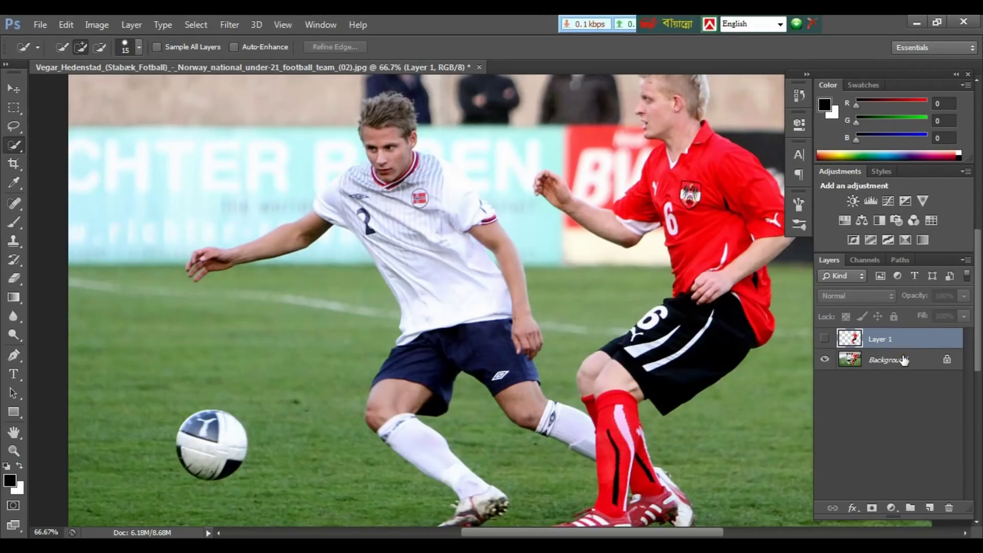
click(903, 360)
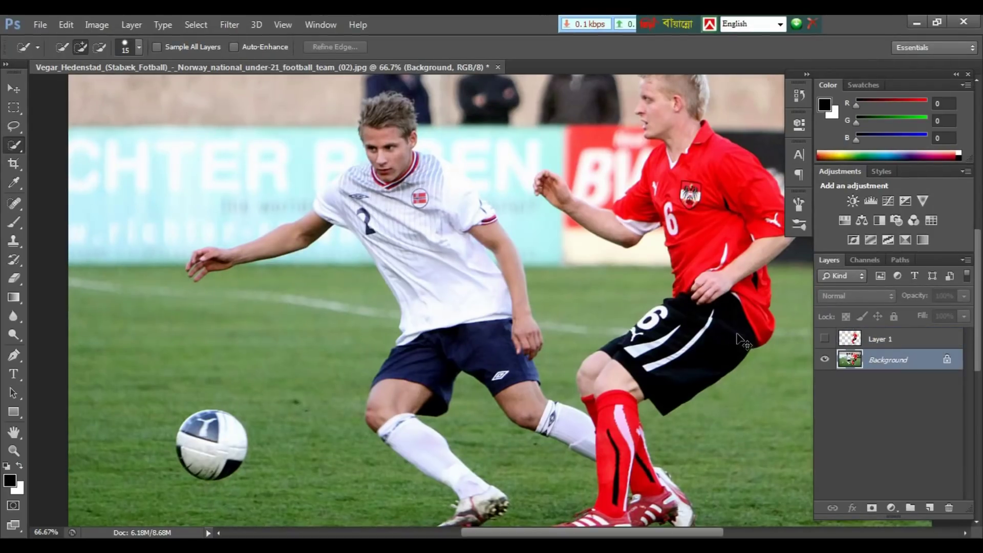
key(ctrl+plus)
drag(639, 394, 395, 106)
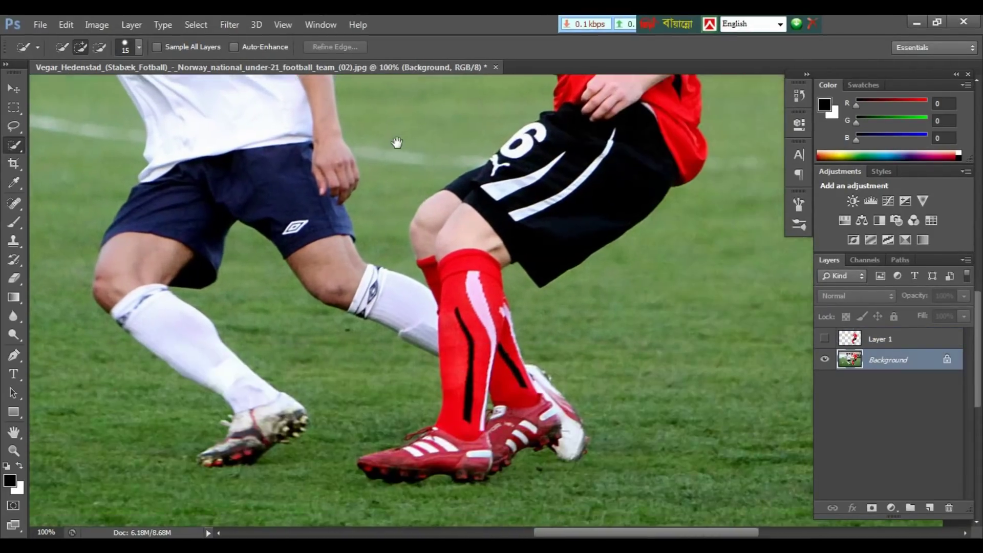
key(m)
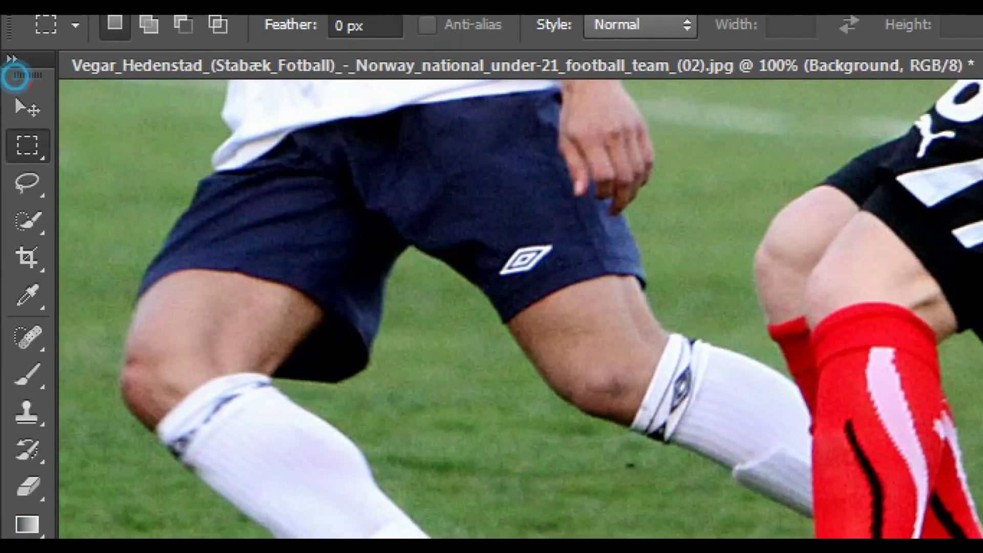
- Draw a thin vertical rectangular marquee over the red boot and nudge it right
click(20, 140)
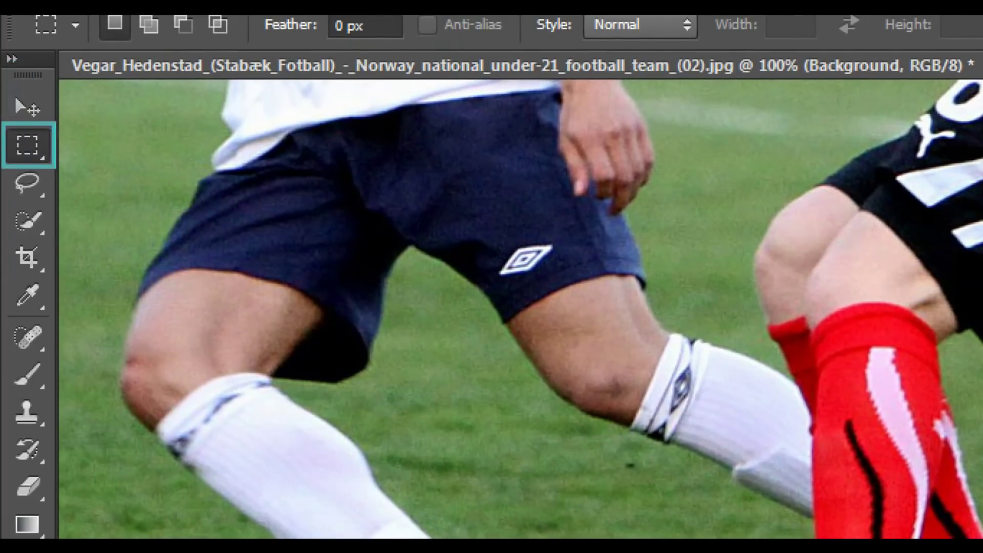
scroll(510, 341, up, 3)
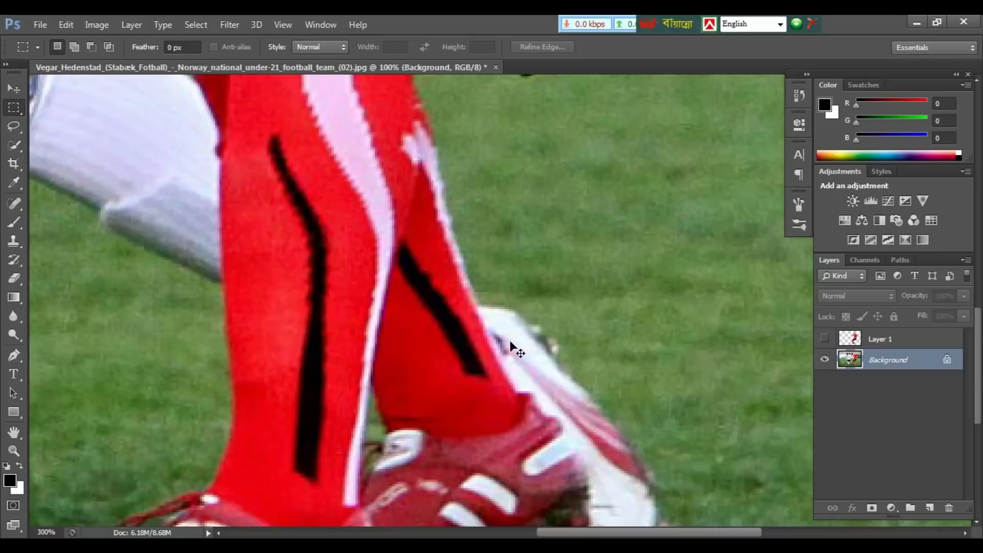
drag(566, 378, 514, 205)
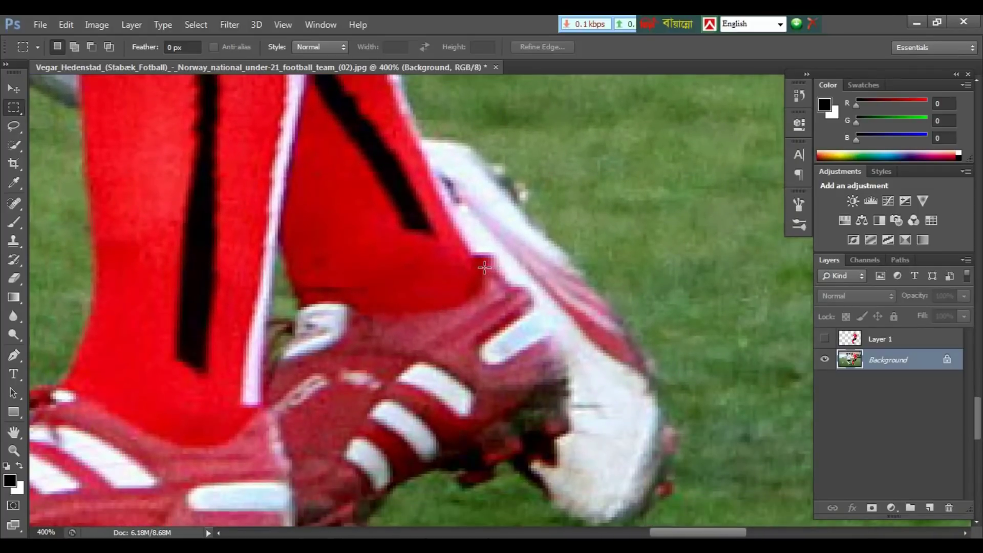
drag(477, 268, 511, 426)
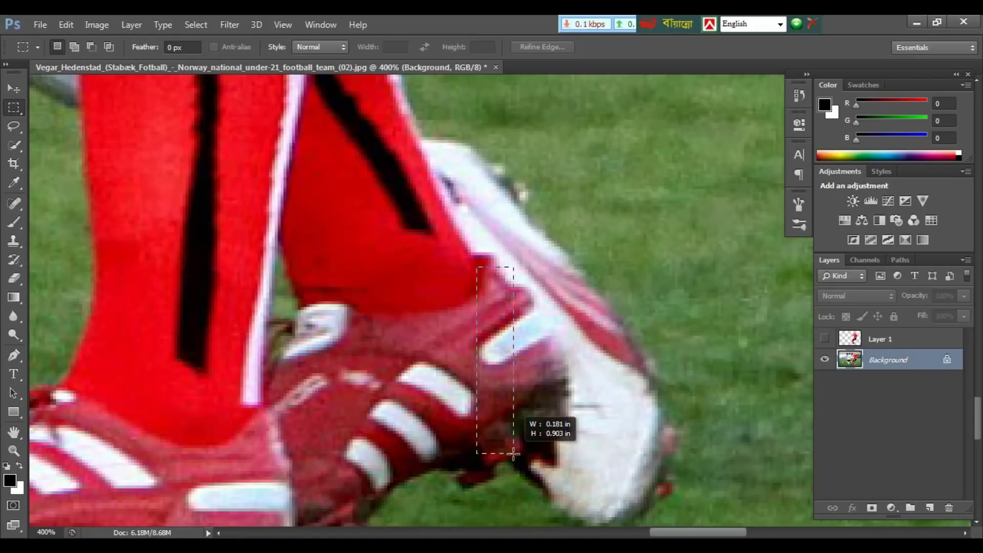
drag(511, 427, 513, 456)
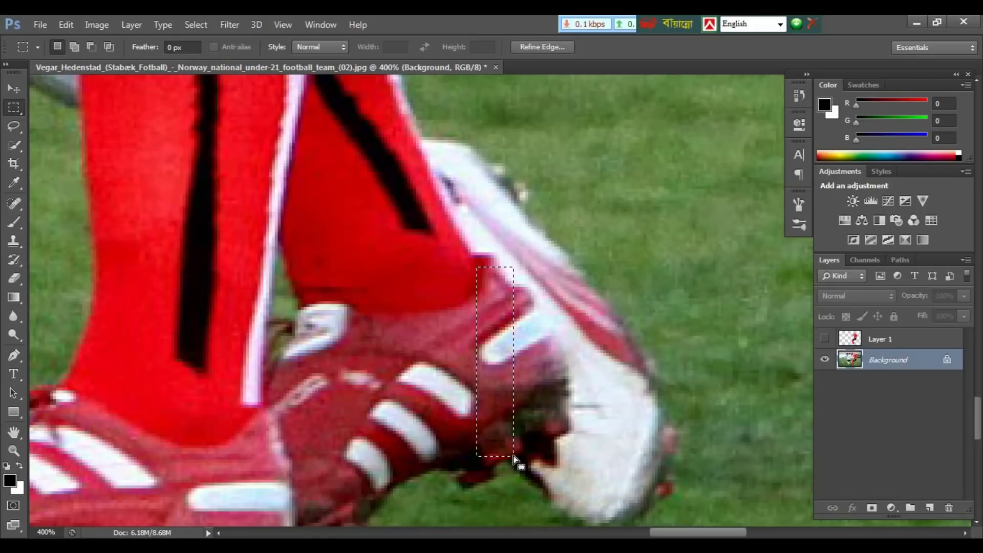
key(Right)
key(Right)
key(Right)
key(Right)
key(Right)
key(Right)
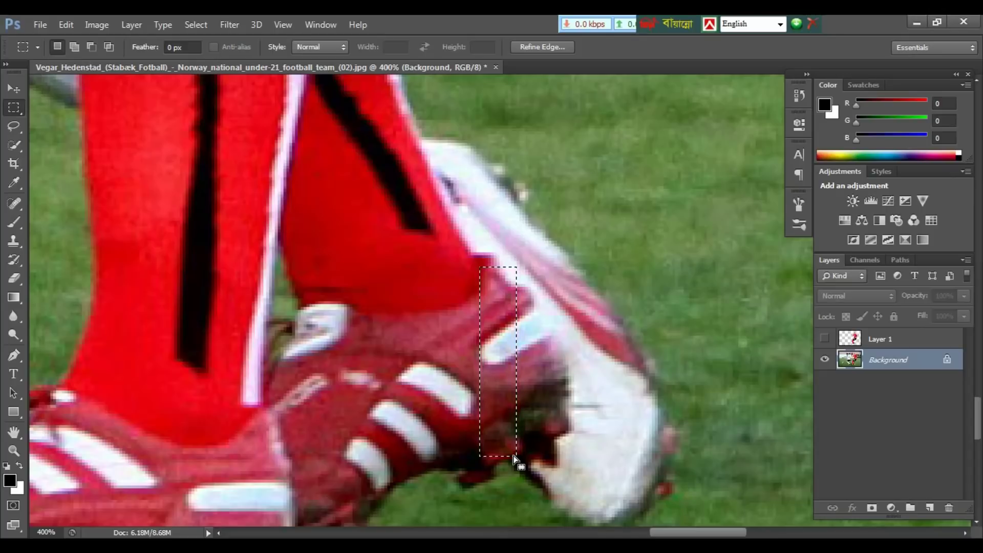
- Paste the boot strip as Layer 2 and move it up and left
key(ctrl+c)
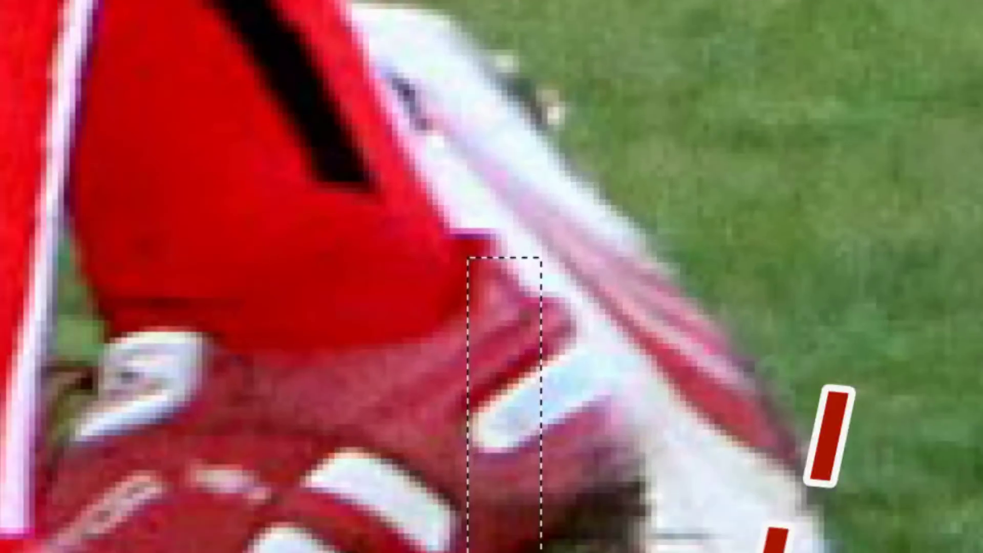
key(ctrl+v)
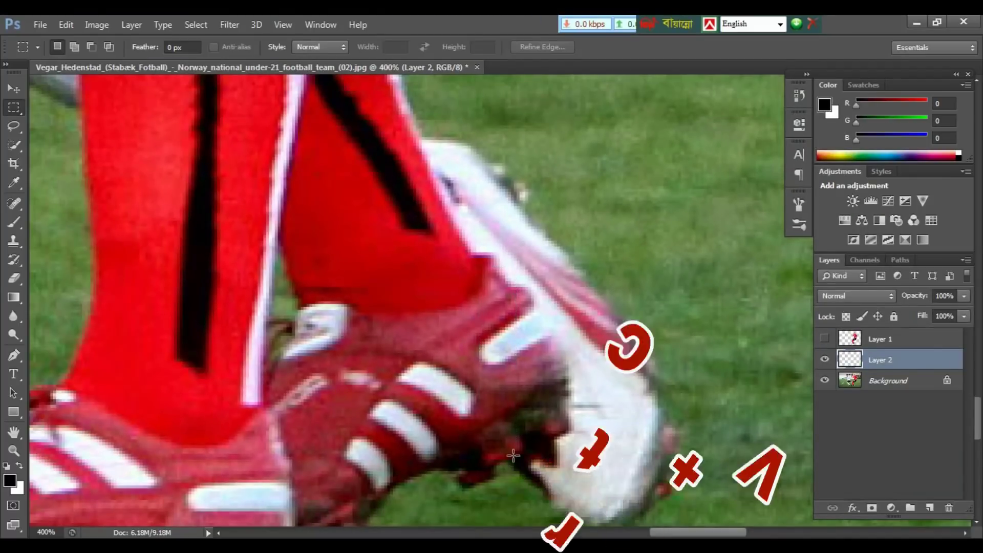
key(v)
mouse_move(518, 461)
mouse_down()
mouse_move(416, 347)
mouse_move(465, 397)
mouse_move(462, 390)
mouse_up()
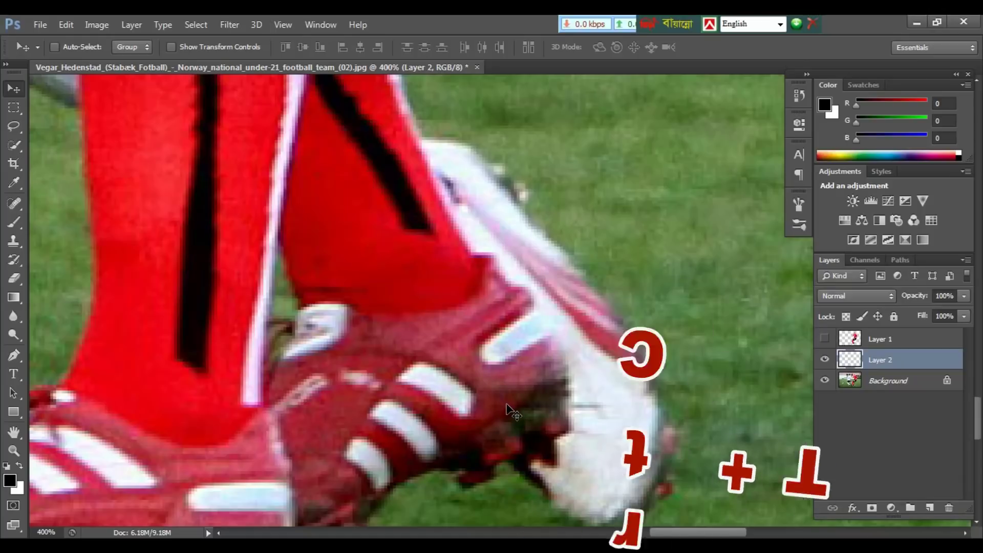
- Free-transform the Layer 2 boot slice, stretching it both ways into a long red bar
key(ctrl+t)
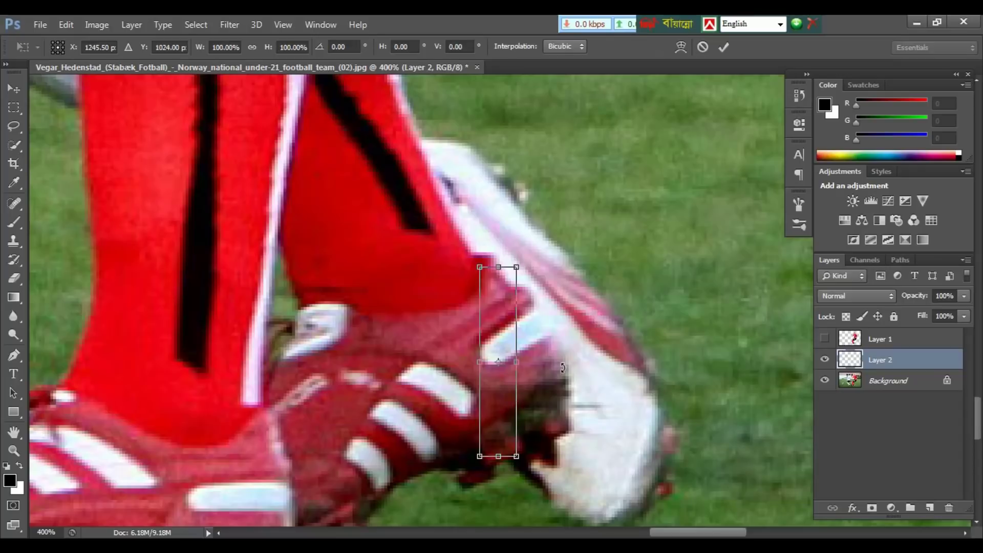
key(ctrl+minus)
key(ctrl+minus)
key(ctrl+minus)
key(ctrl+minus)
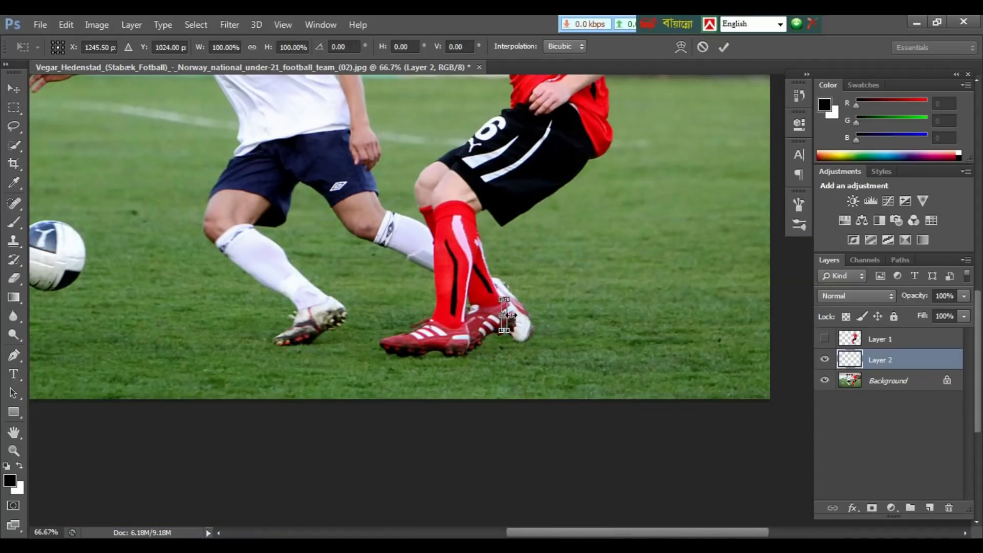
drag(509, 318, 742, 308)
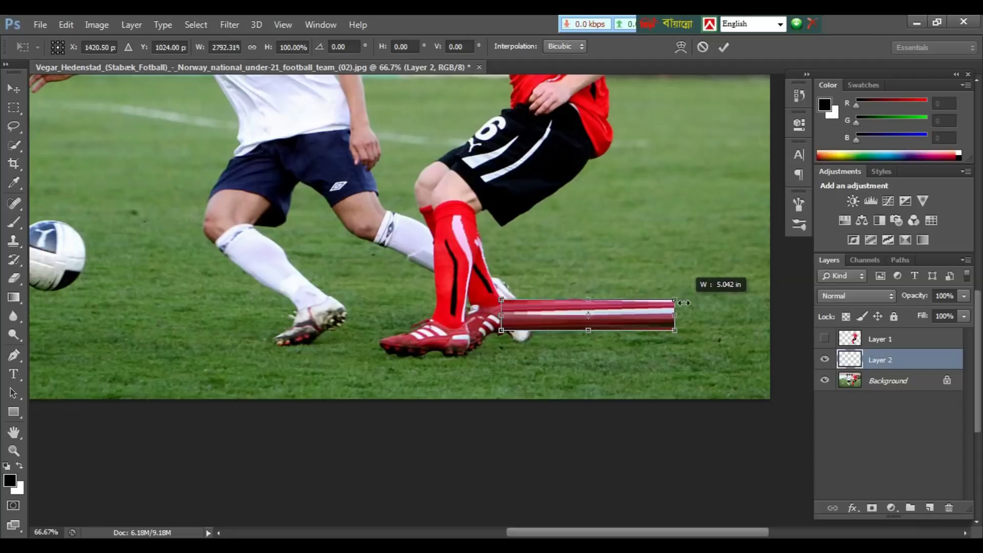
drag(501, 315, 307, 326)
key(ctrl+minus)
key(ctrl+minus)
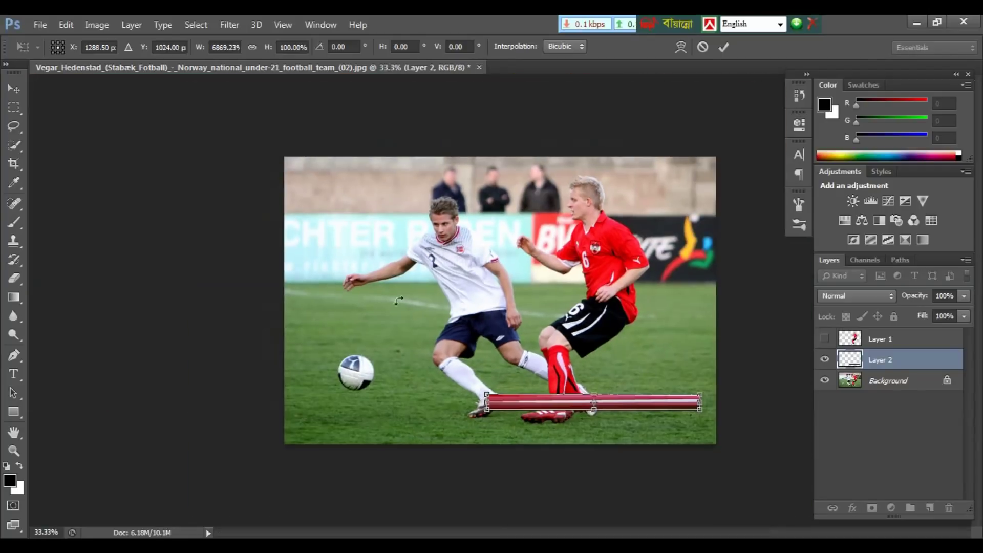
drag(483, 402, 435, 402)
key(Return)
- Slide the stretched red bar right so it starts at the boots
key(ctrl+plus)
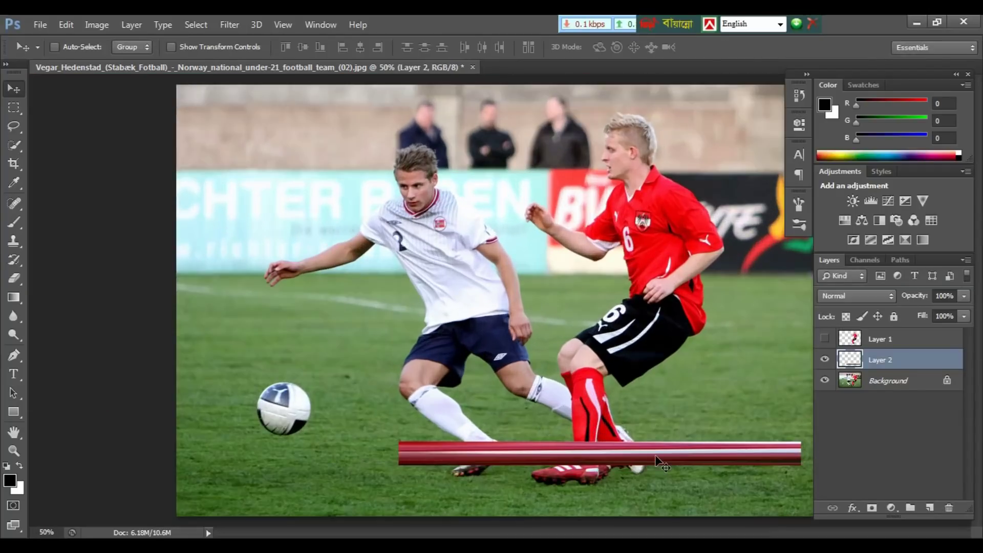
key(ctrl+plus)
drag(622, 443, 379, 205)
drag(426, 262, 703, 262)
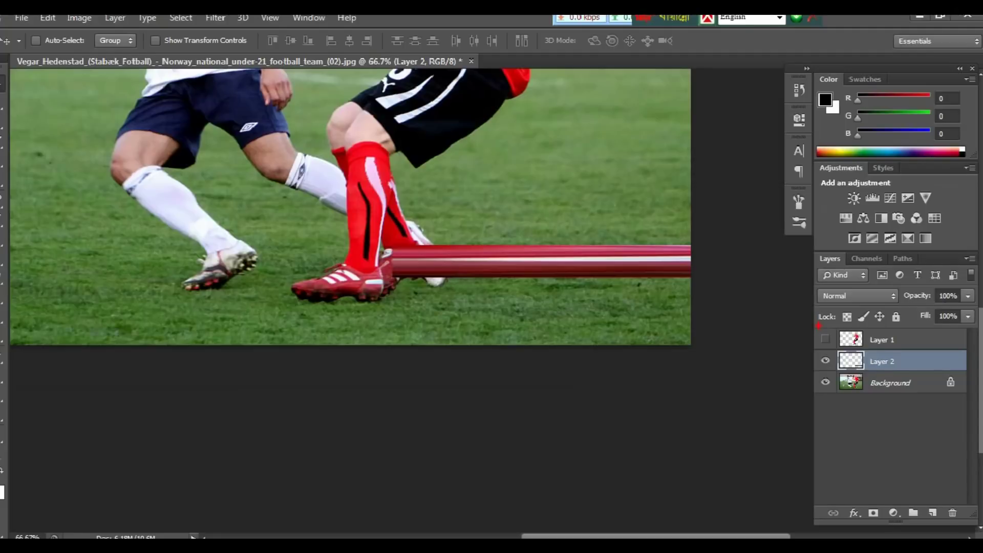
- Show Layer 1 so the boot covers the bar, then activate the Background layer
click(825, 339)
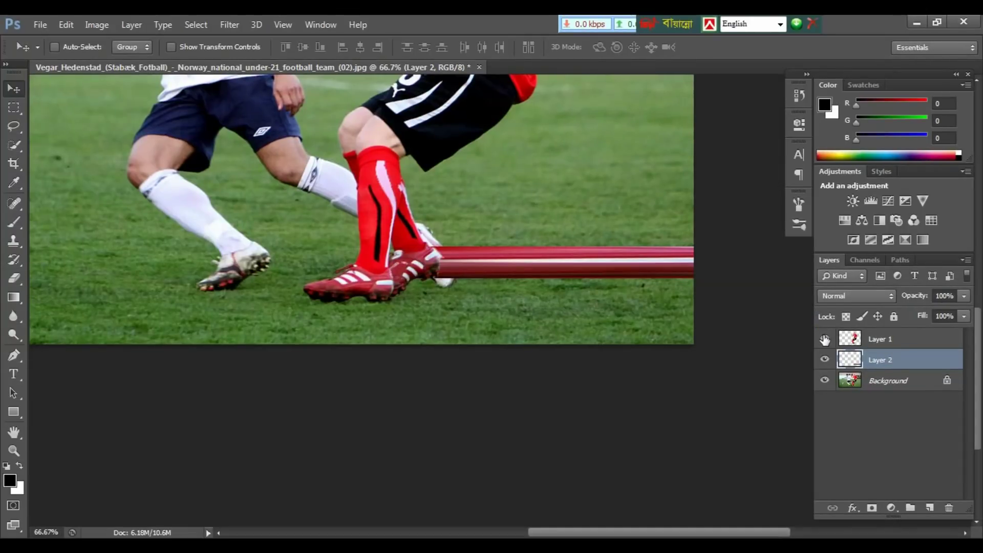
key(ctrl+plus)
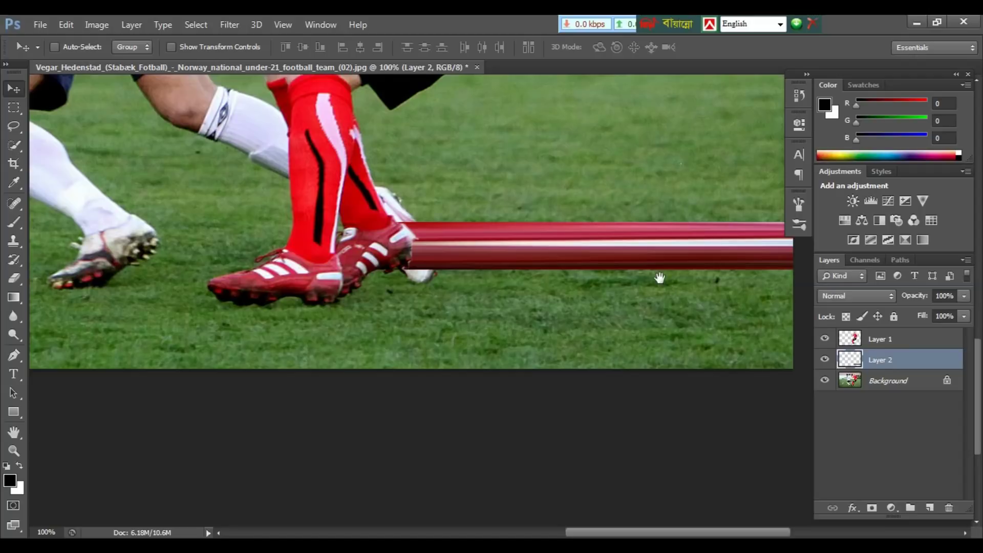
drag(660, 277, 624, 410)
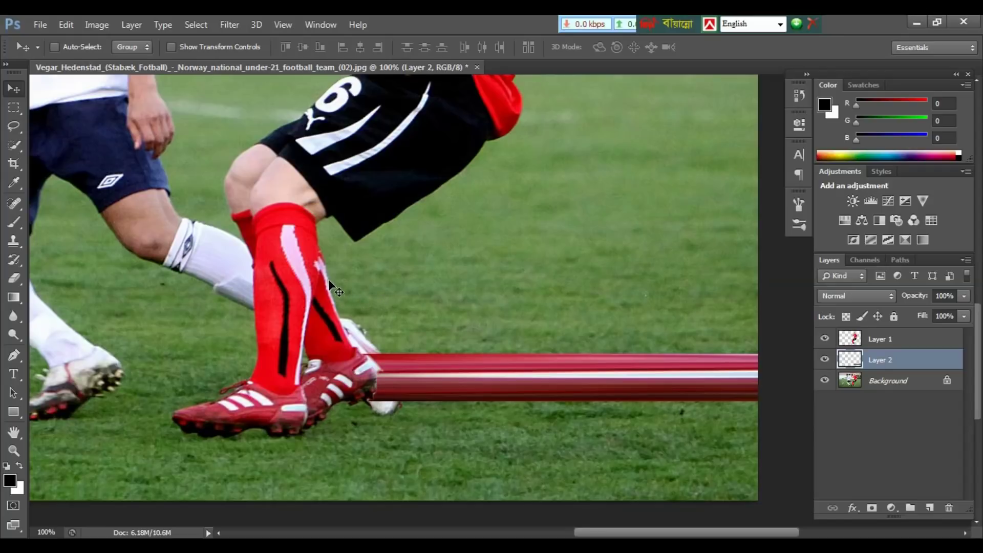
key(ctrl+plus)
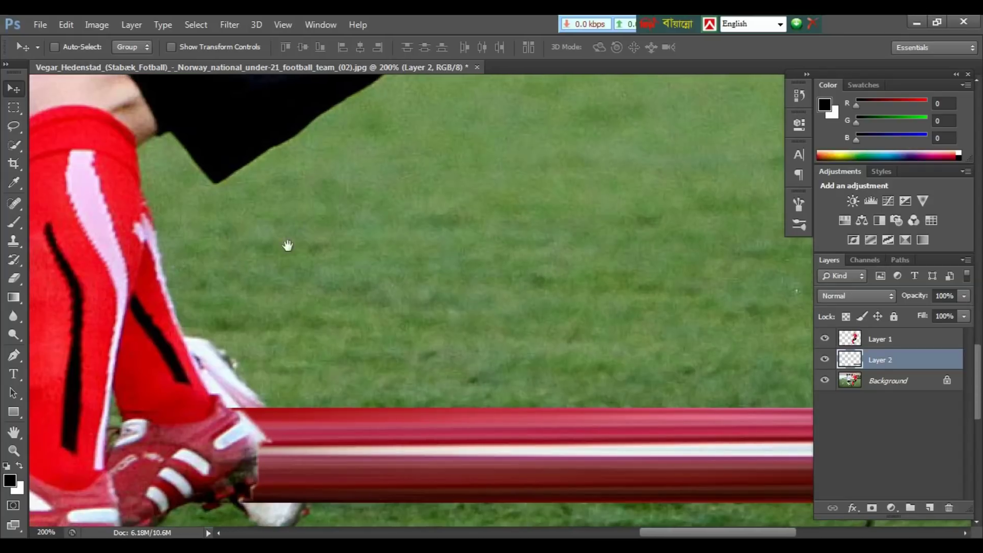
scroll(285, 246, left, 5)
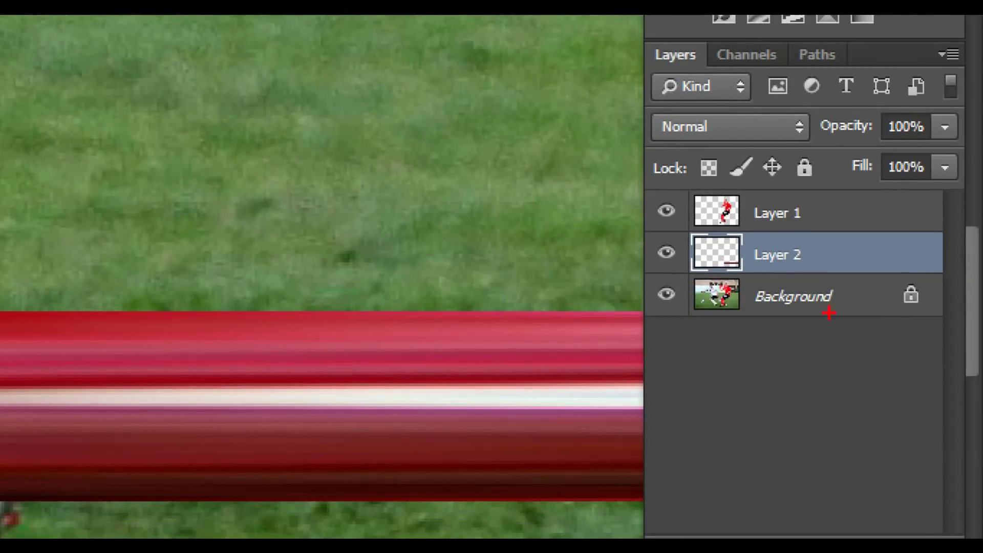
mouse_move(787, 233)
mouse_down()
mouse_move(813, 268)
mouse_move(803, 309)
mouse_up()
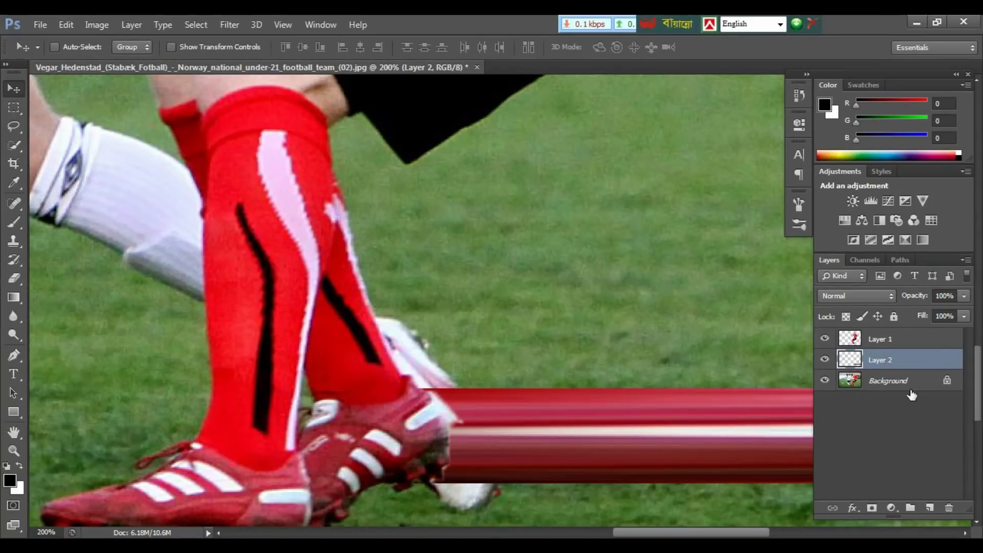
click(904, 390)
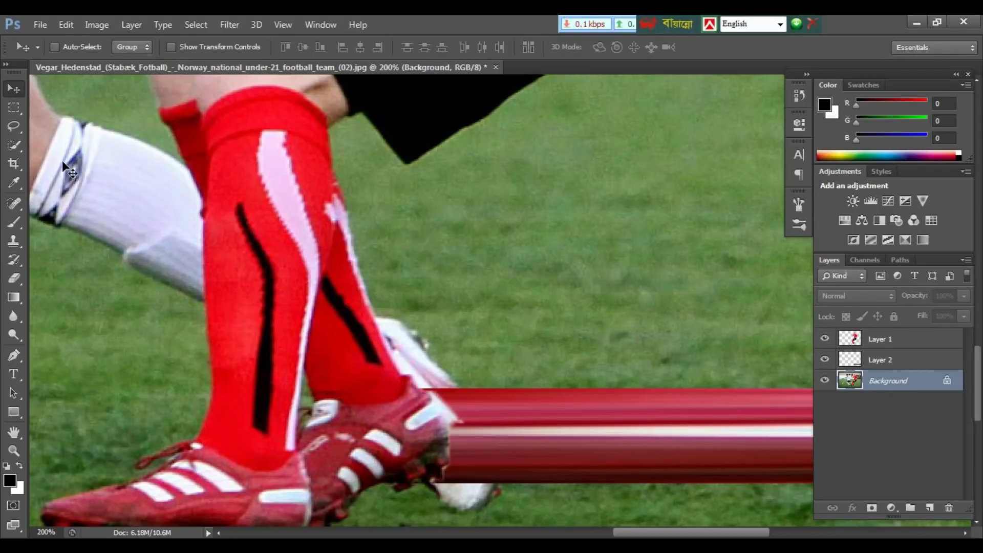
- Copy a narrow marquee strip over the sock's black stripe onto a new Layer 3
click(17, 109)
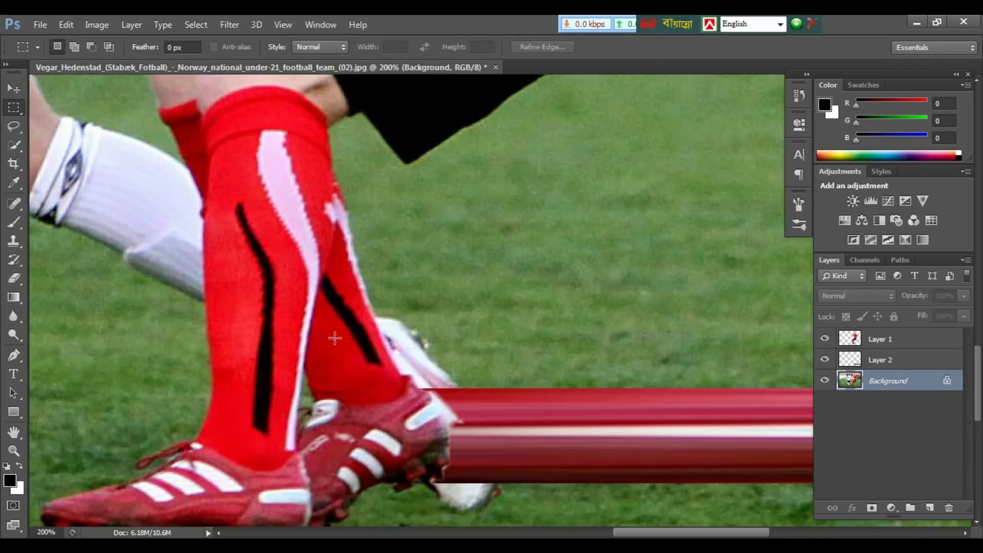
alt+scroll(369, 338, up, 1)
alt+scroll(362, 336, up, 1)
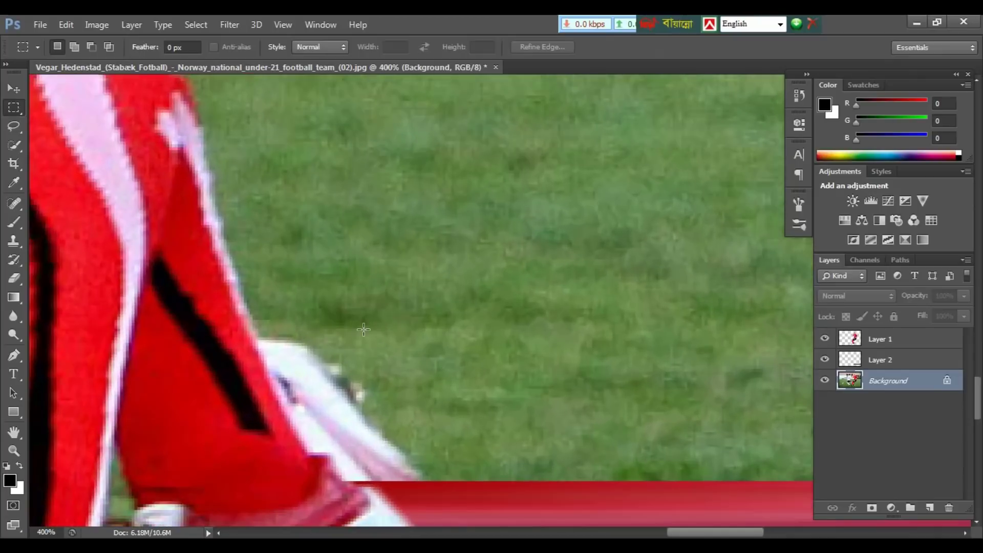
drag(344, 310, 431, 223)
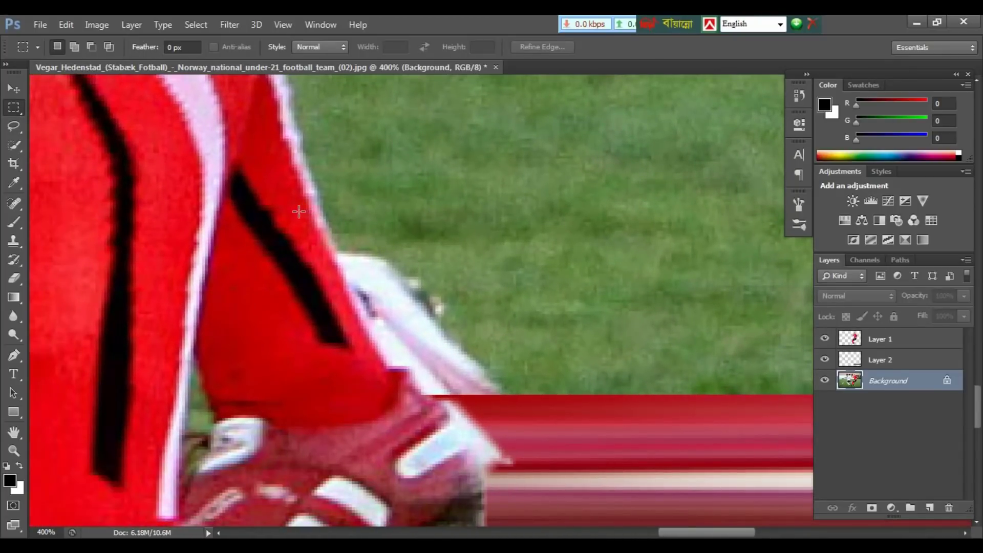
drag(292, 209, 330, 400)
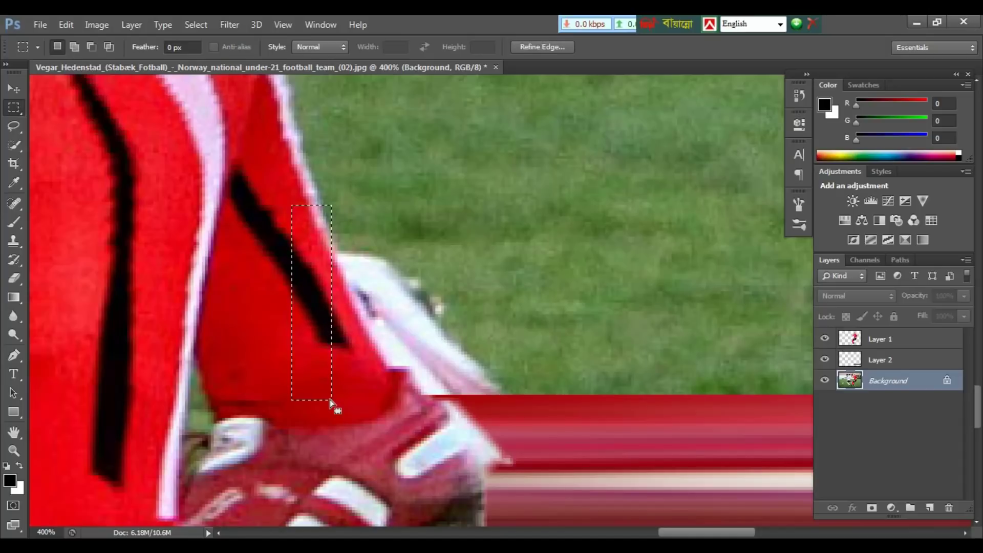
key(Left)
key(Left)
key(Left)
key(Left)
key(Left)
key(Left)
key(Left)
key(ctrl+j)
key(ctrl+minus)
- Stretch the Layer 3 sock strip right and left into a second long red-black bar
key(ctrl+minus)
key(ctrl+minus)
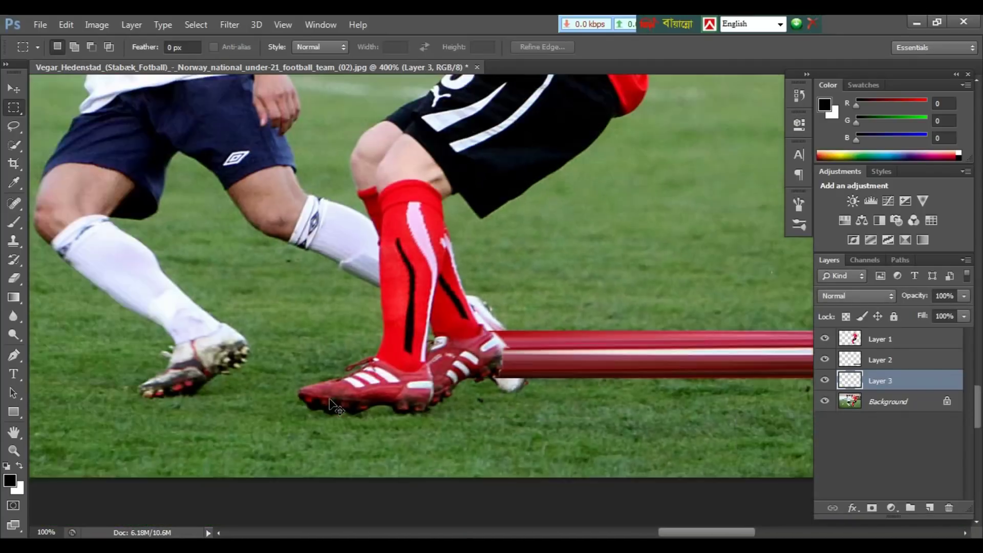
key(ctrl+minus)
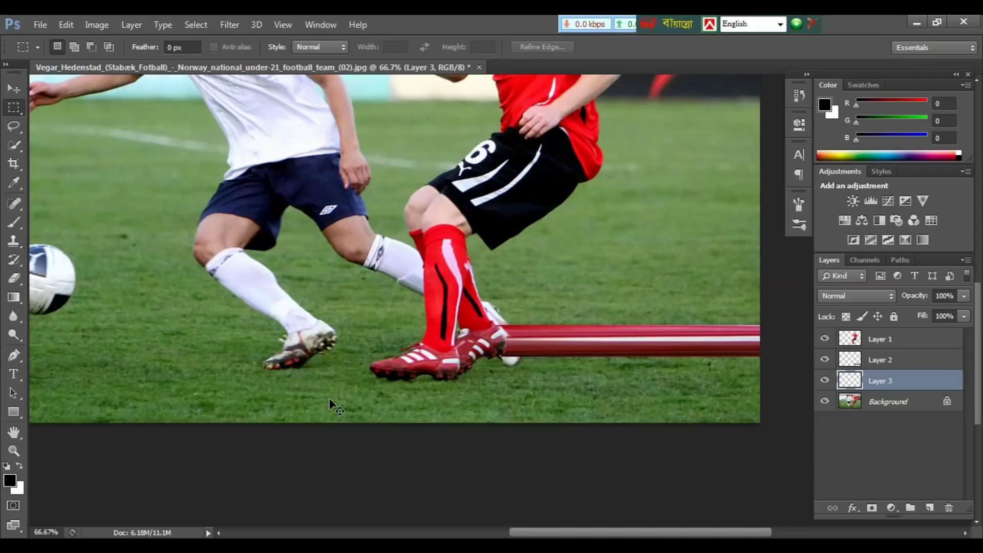
key(ctrl+t)
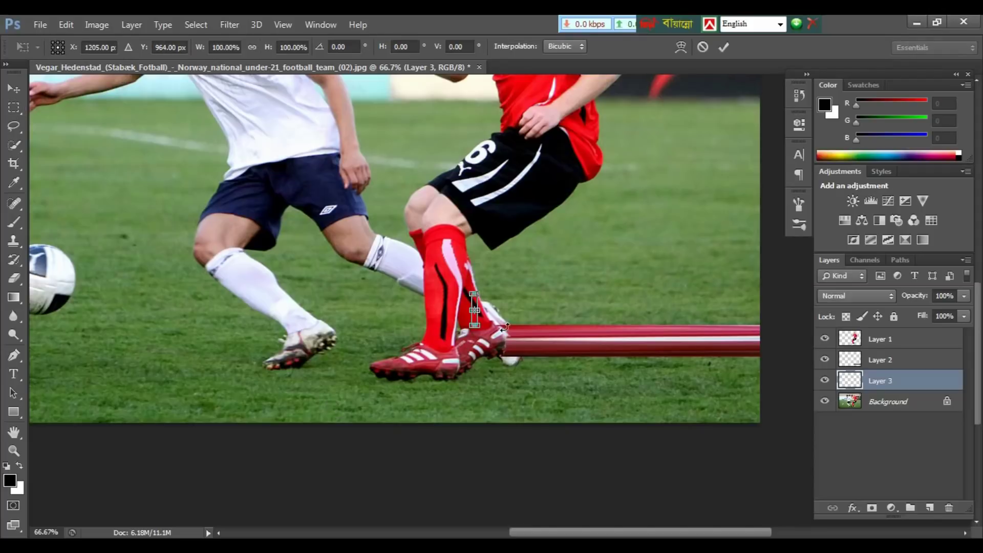
drag(478, 310, 760, 328)
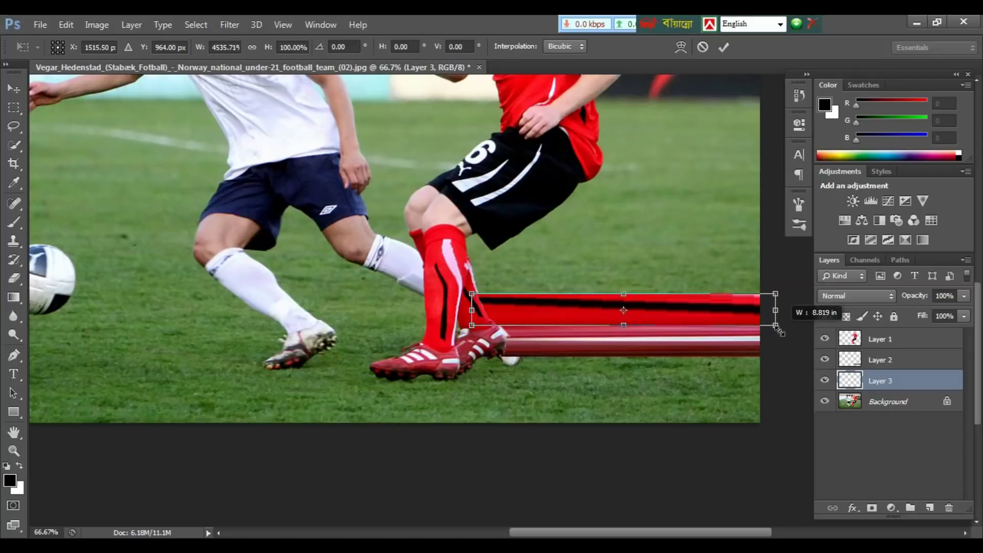
drag(760, 328, 777, 327)
drag(469, 310, 326, 329)
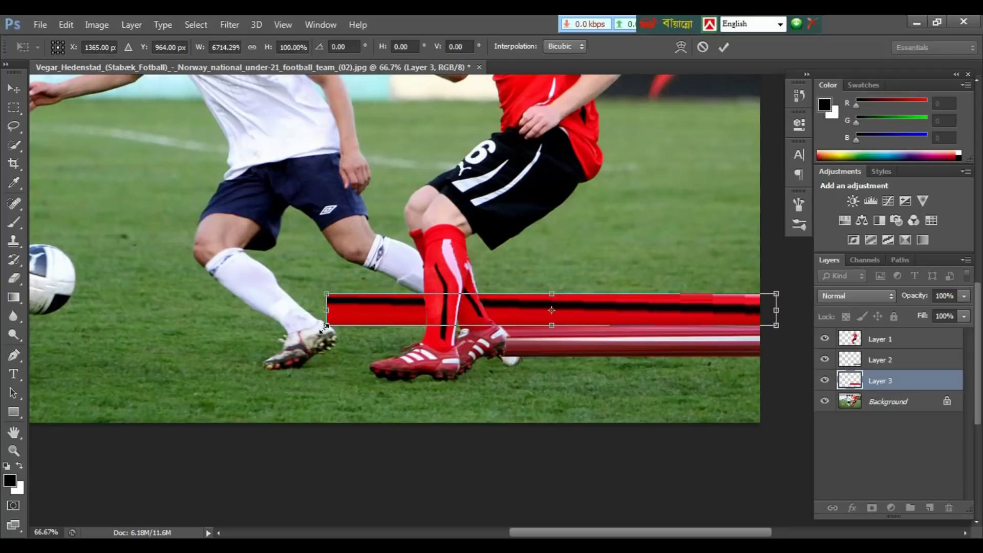
key(Return)
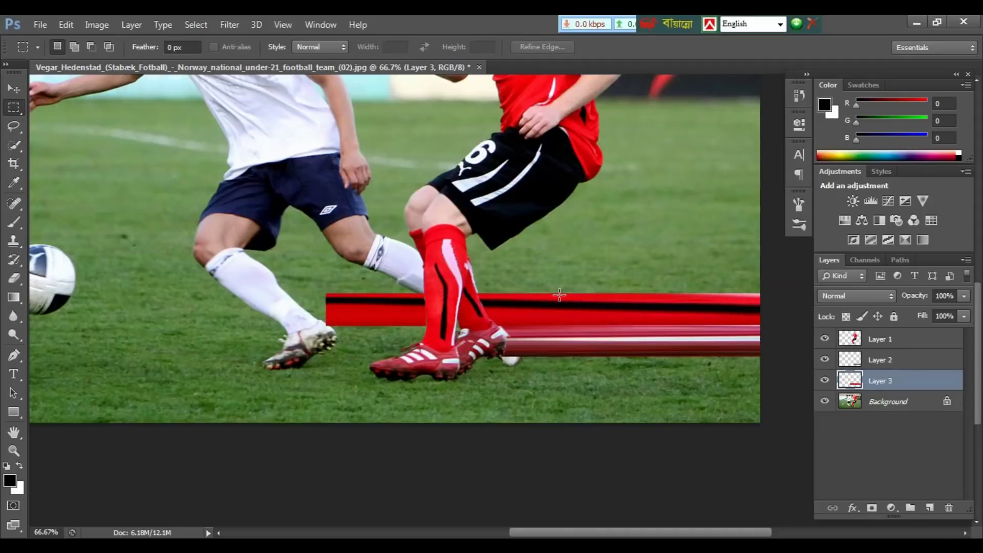
key(v)
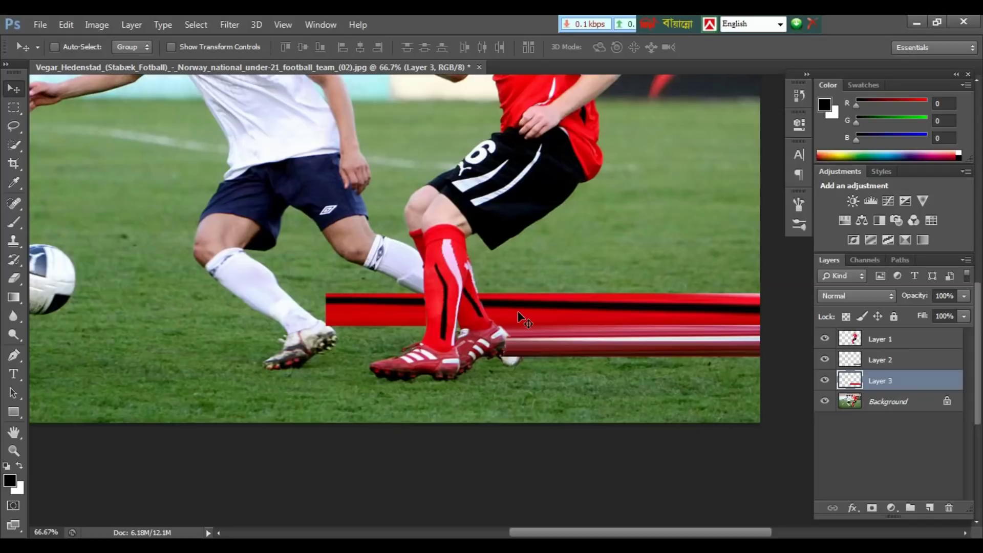
- Shift the red-black bar right, then zoom onto the sock with the Background layer active
mouse_move(517, 311)
mouse_down()
mouse_move(629, 325)
mouse_move(644, 308)
mouse_up()
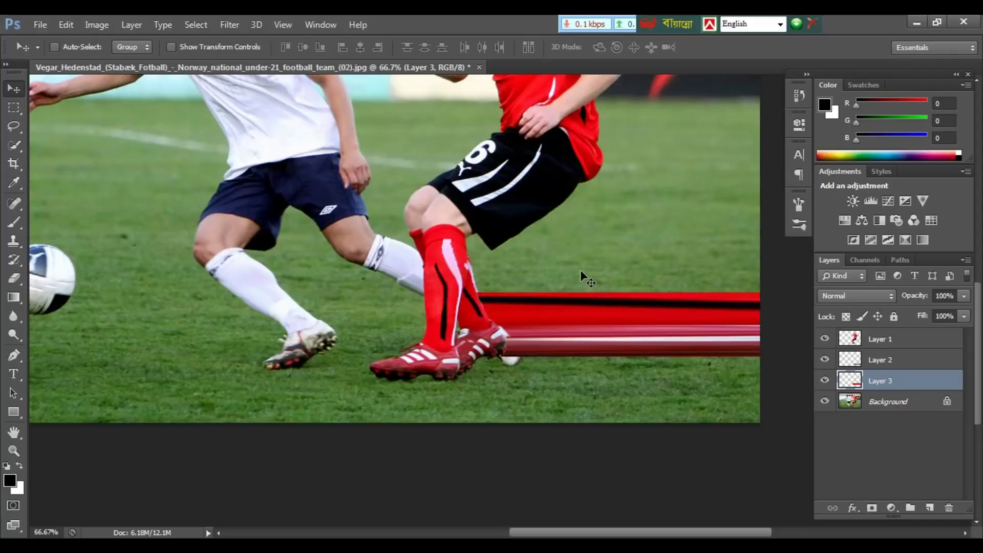
key(ctrl+plus)
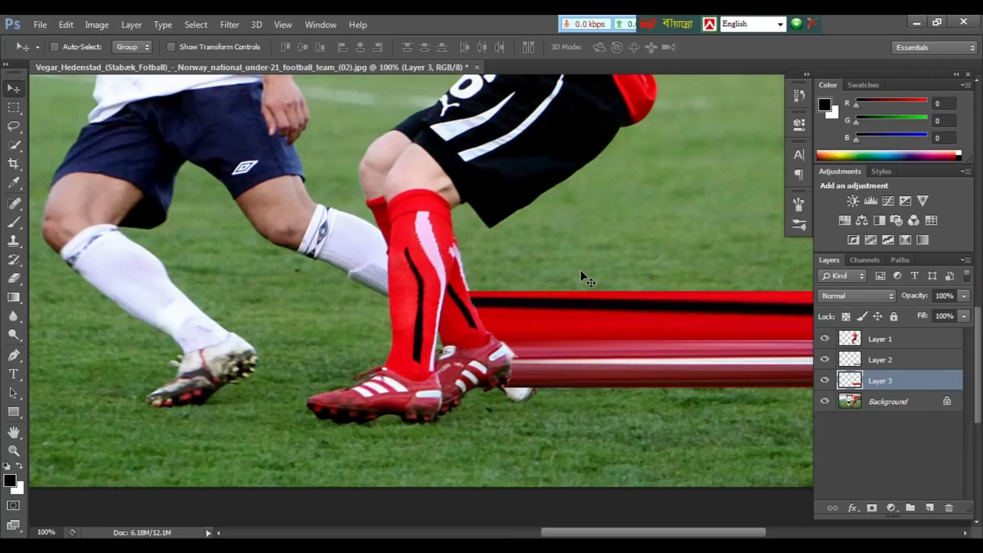
key(ctrl+plus)
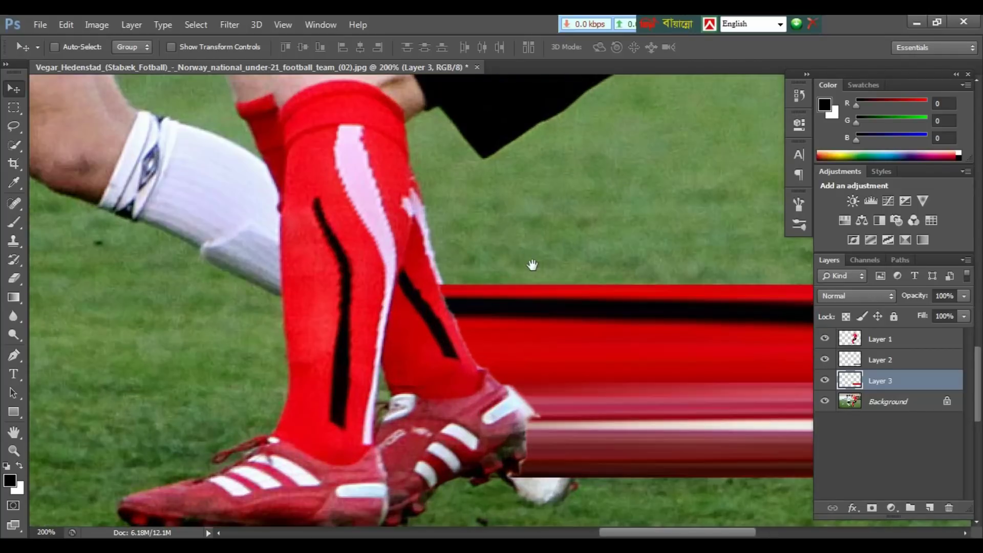
drag(531, 265, 567, 74)
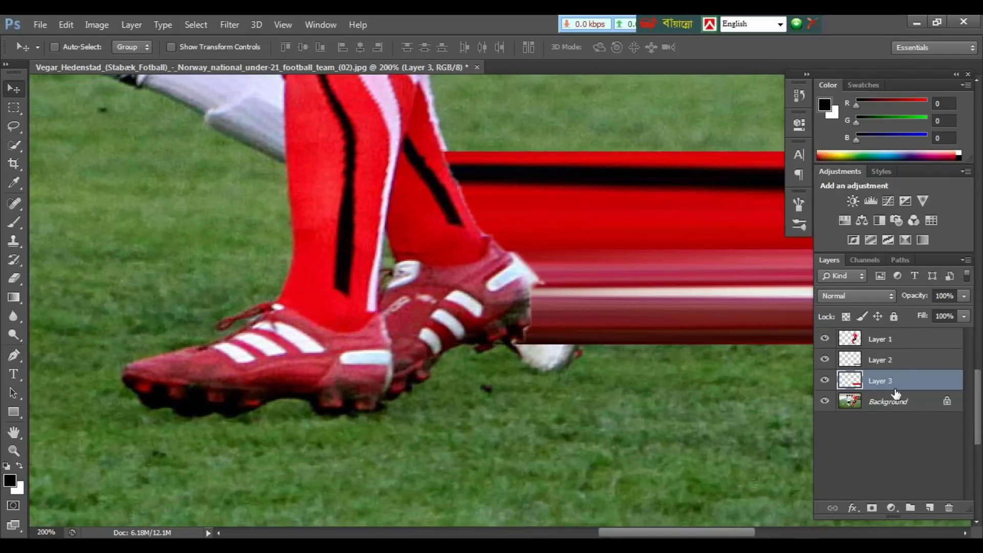
click(883, 403)
mouse_move(647, 285)
mouse_down()
mouse_move(610, 355)
mouse_move(597, 458)
mouse_up()
key(m)
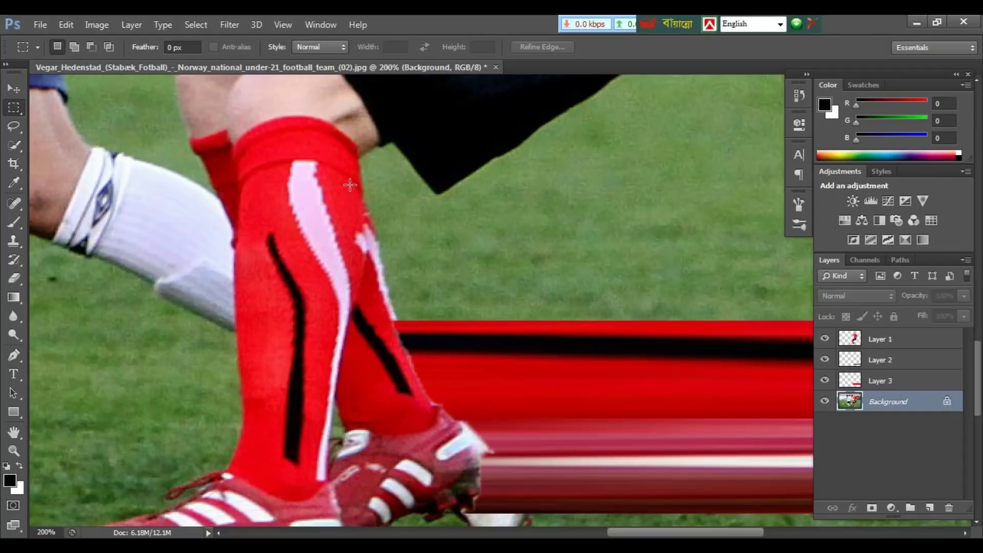
- Select a thin vertical strip down the red sock and copy it to Layer 4
drag(350, 185, 372, 302)
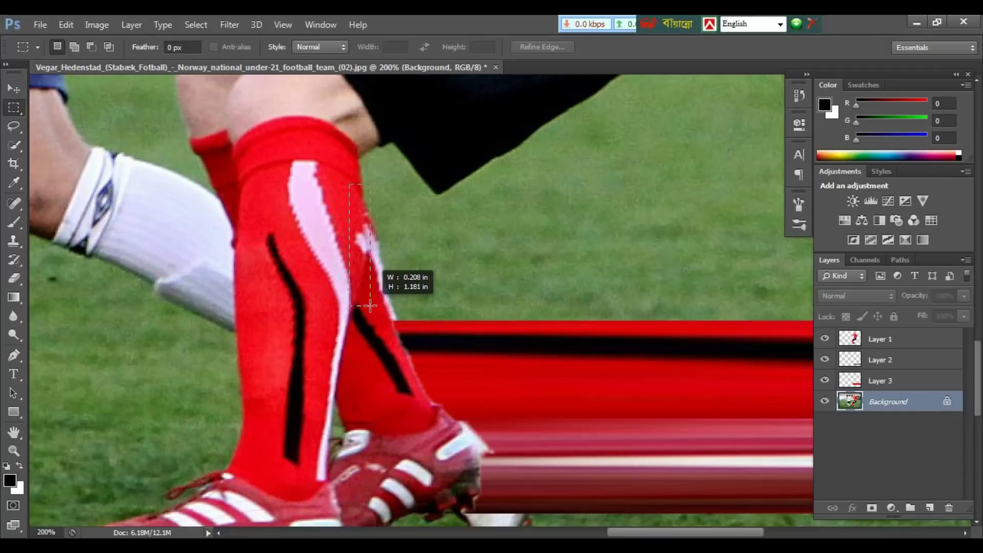
drag(372, 302, 370, 323)
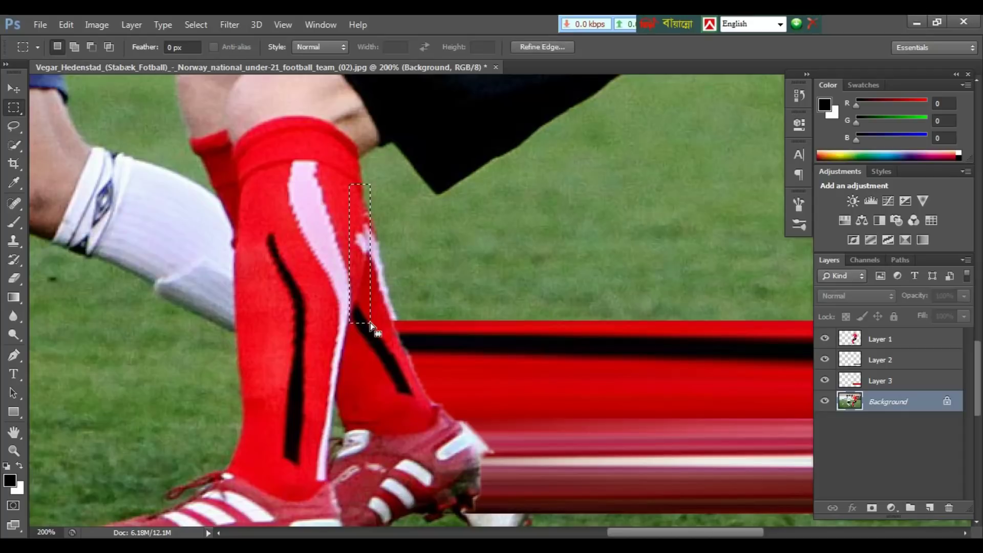
key(ctrl+j)
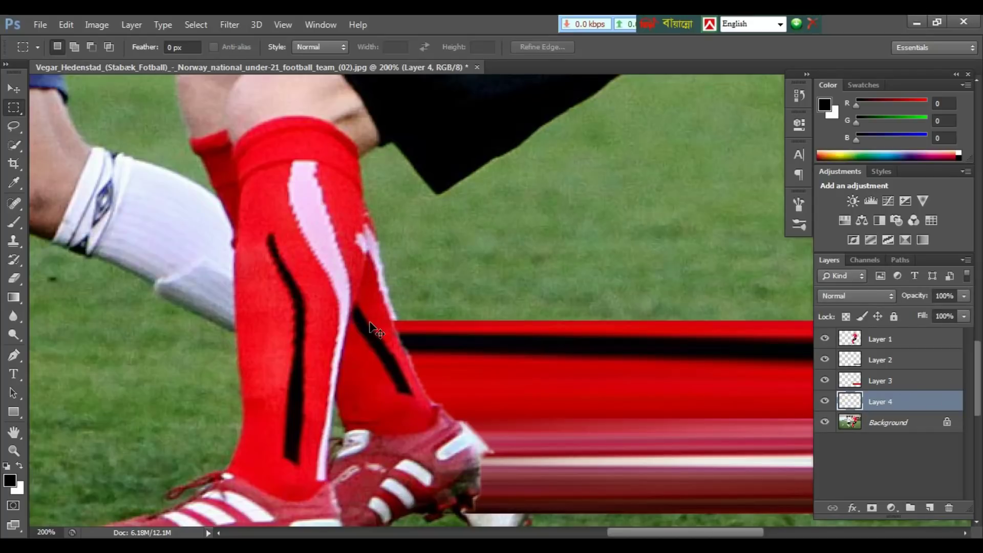
key(ctrl+t)
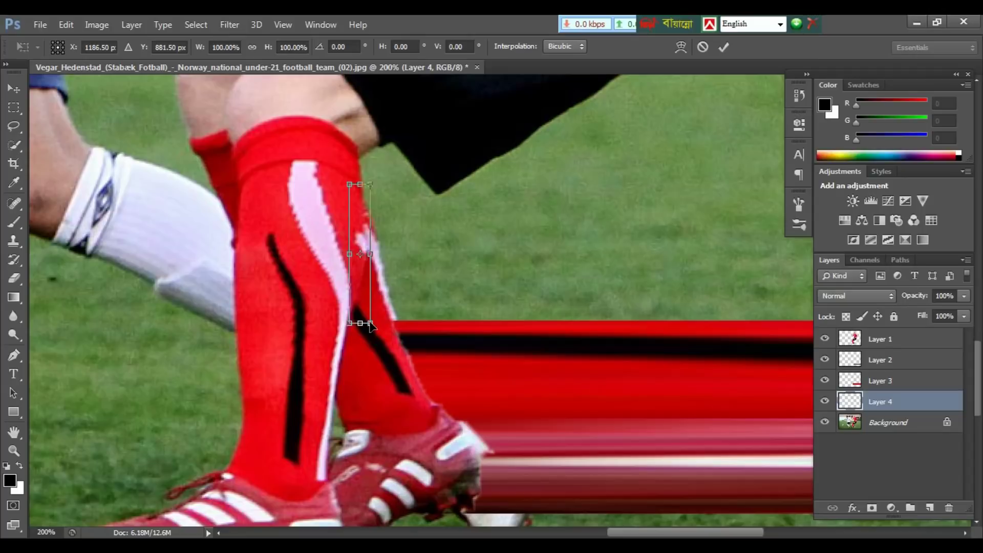
- Stretch the Layer 4 strip wide both ways and shift the streak right to the legs
key(ctrl+minus)
key(ctrl+minus)
key(ctrl+minus)
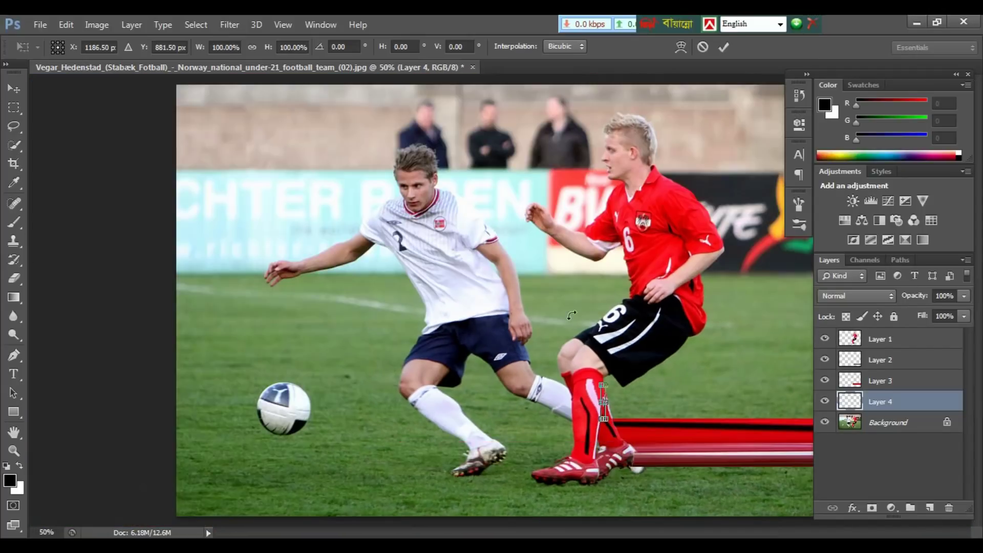
key(ctrl+minus)
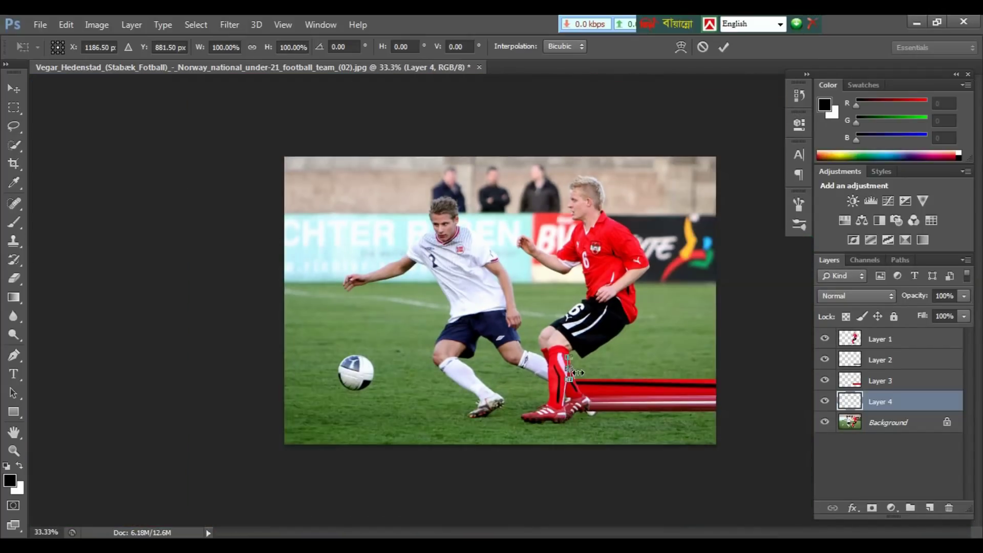
drag(575, 369, 765, 368)
drag(568, 369, 403, 404)
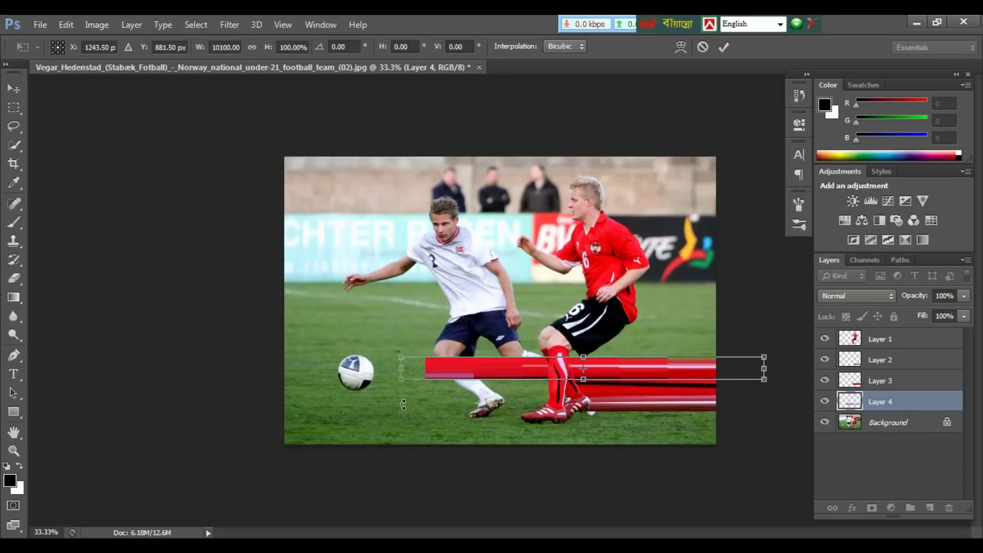
key(Return)
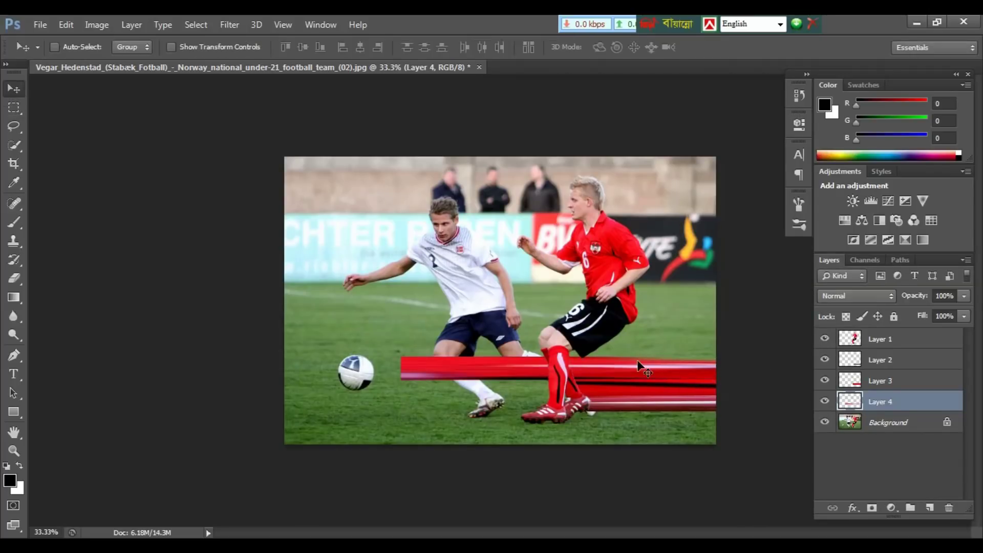
drag(631, 366, 777, 358)
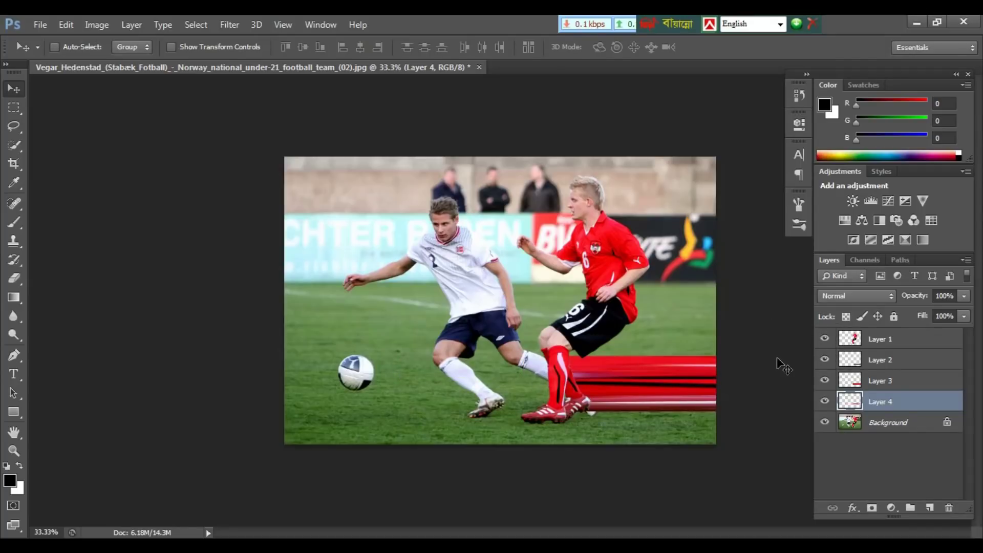
key(ctrl+1)
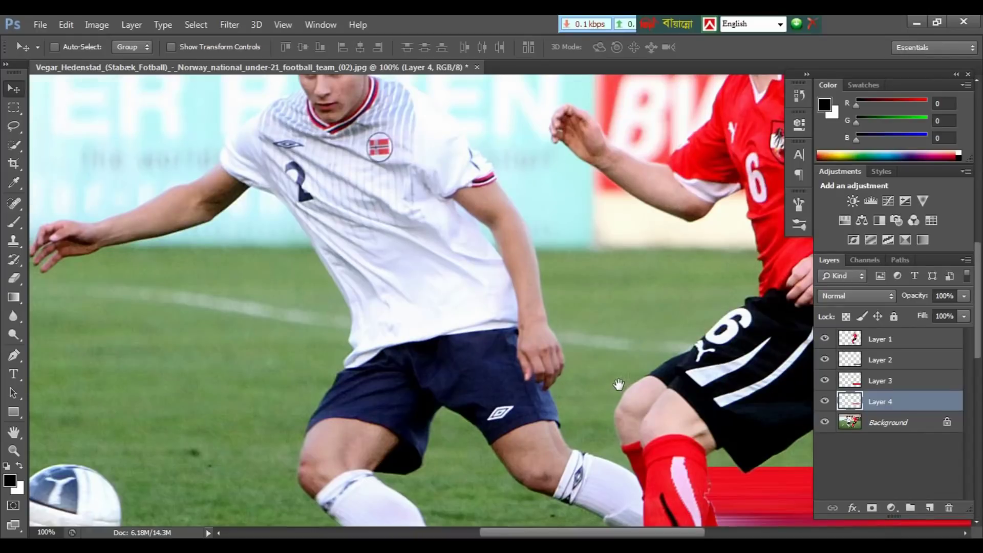
- Nudge the Layer 4 red streak up into line, then reselect the Background layer
mouse_move(618, 384)
mouse_down()
mouse_move(450, 287)
mouse_move(222, 234)
mouse_up()
mouse_move(467, 374)
mouse_down()
mouse_move(462, 351)
mouse_move(462, 363)
mouse_up()
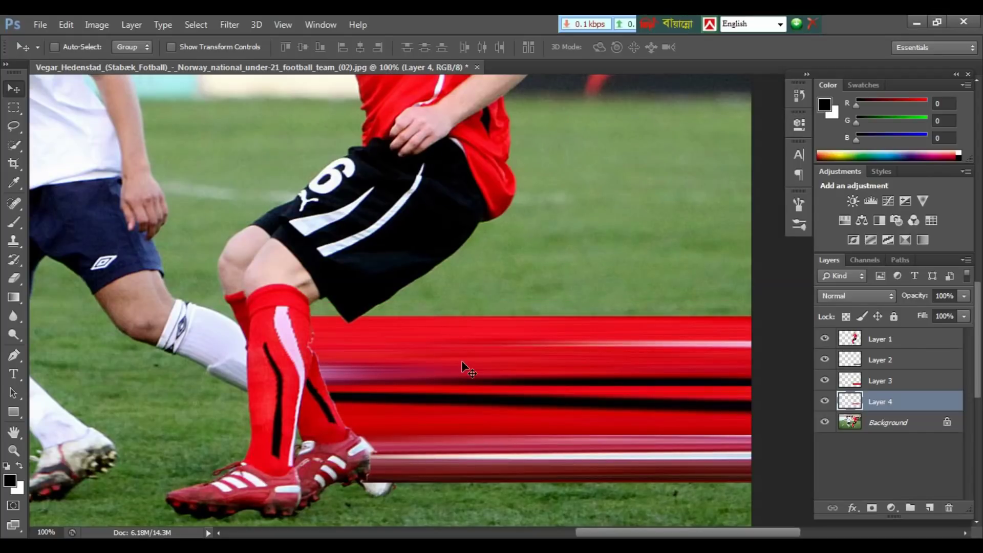
scroll(468, 341, up, 2)
click(888, 422)
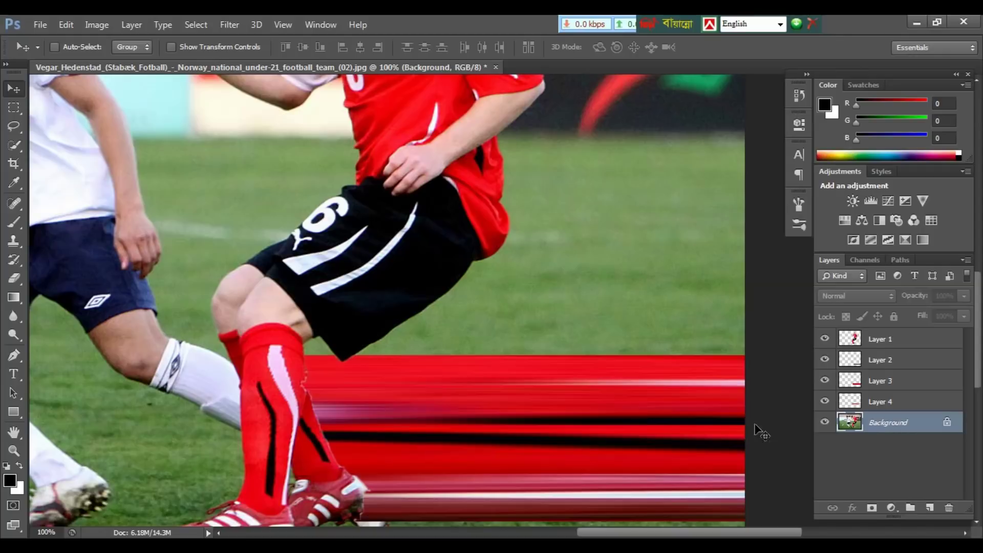
key(m)
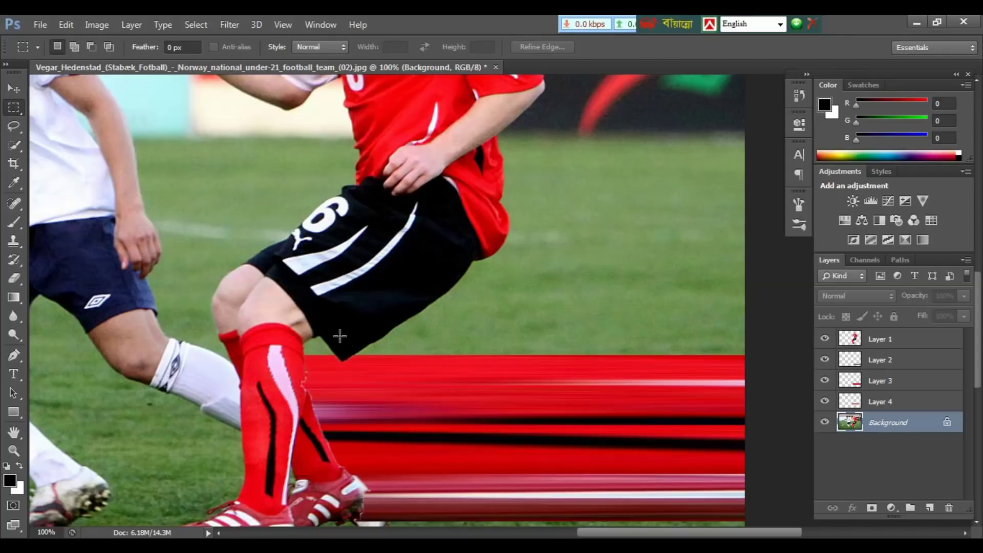
- Copy a thin strip from the black shorts' bottom edge onto a new Layer 5
drag(335, 323, 346, 362)
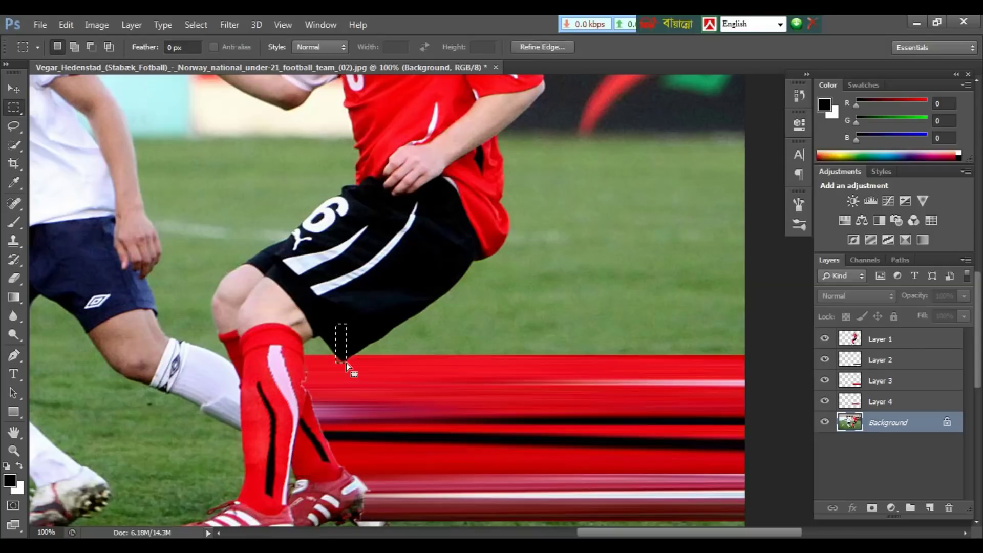
key(Right)
key(Right)
key(Right)
key(Right)
key(Right)
key(Up)
key(Up)
key(Up)
key(ctrl+j)
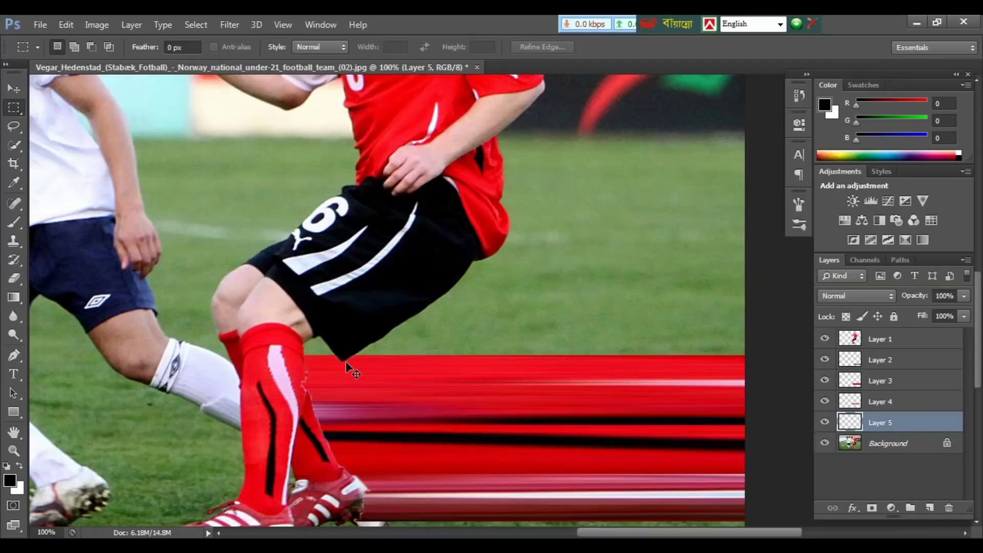
- Stretch the shorts strip sideways into a long black band and apply it
key(ctrl+t)
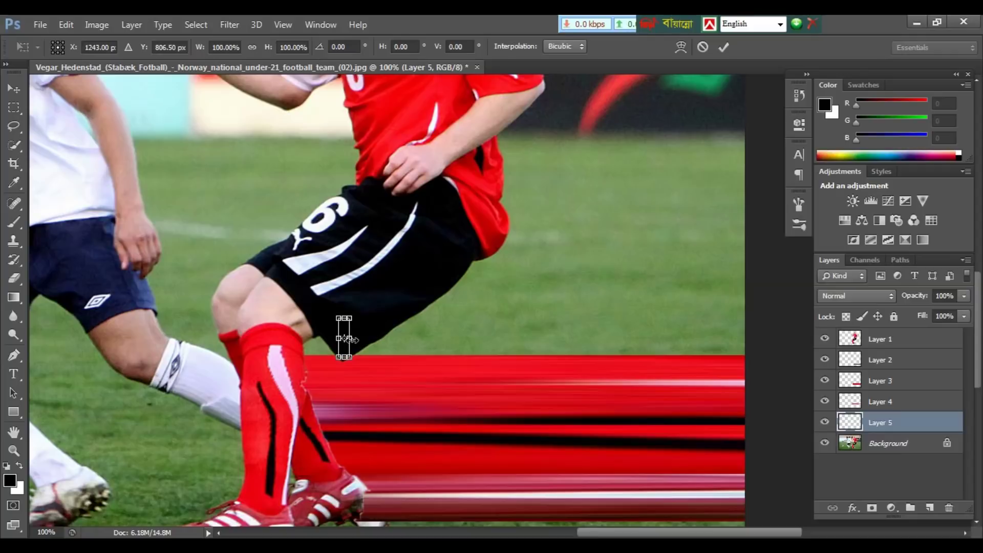
drag(352, 339, 782, 366)
drag(338, 339, 215, 343)
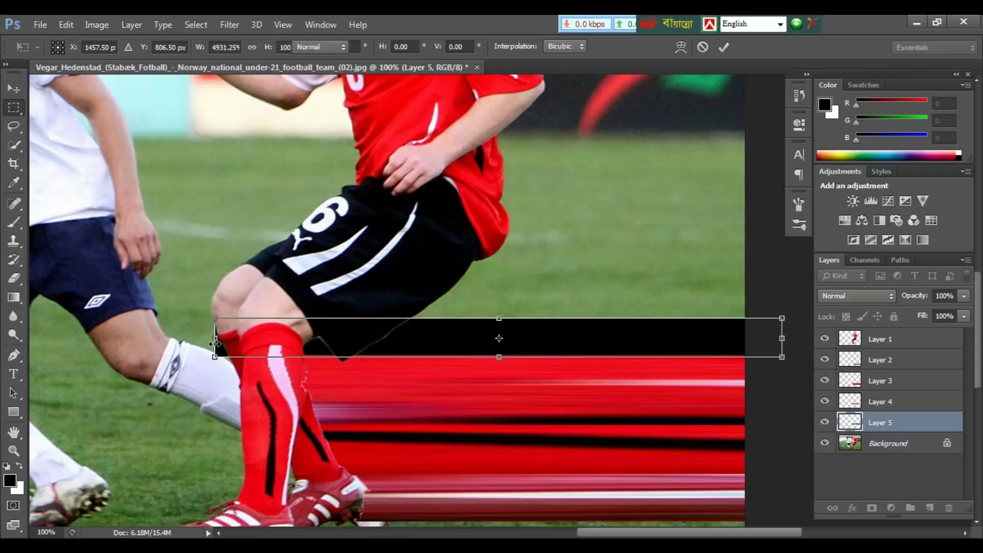
key(Return)
key(ctrl+minus)
key(ctrl+minus)
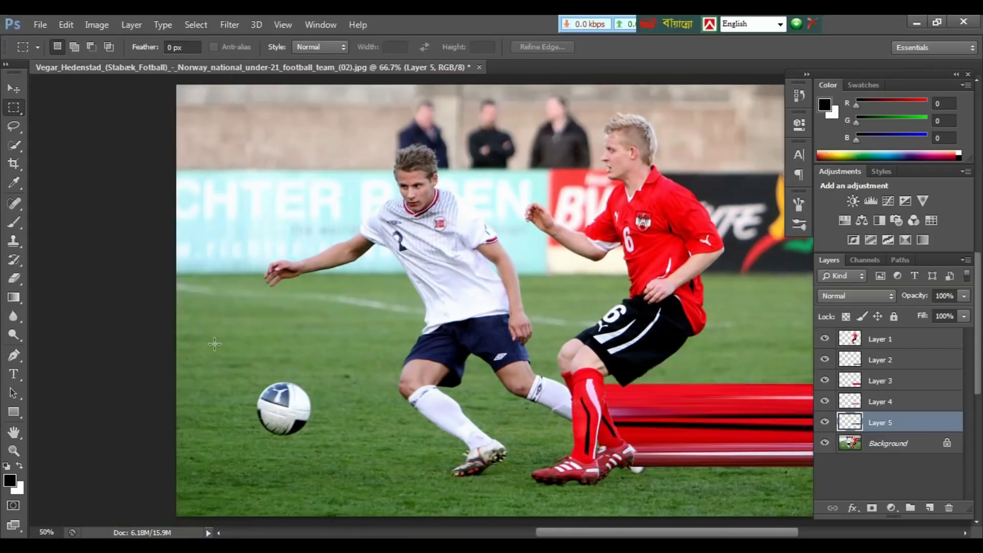
key(v)
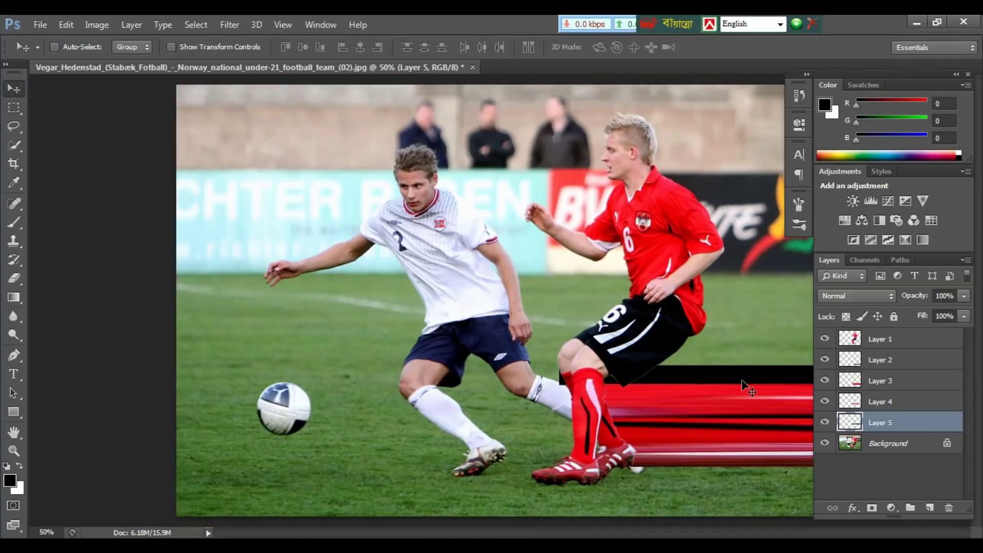
drag(741, 383, 759, 382)
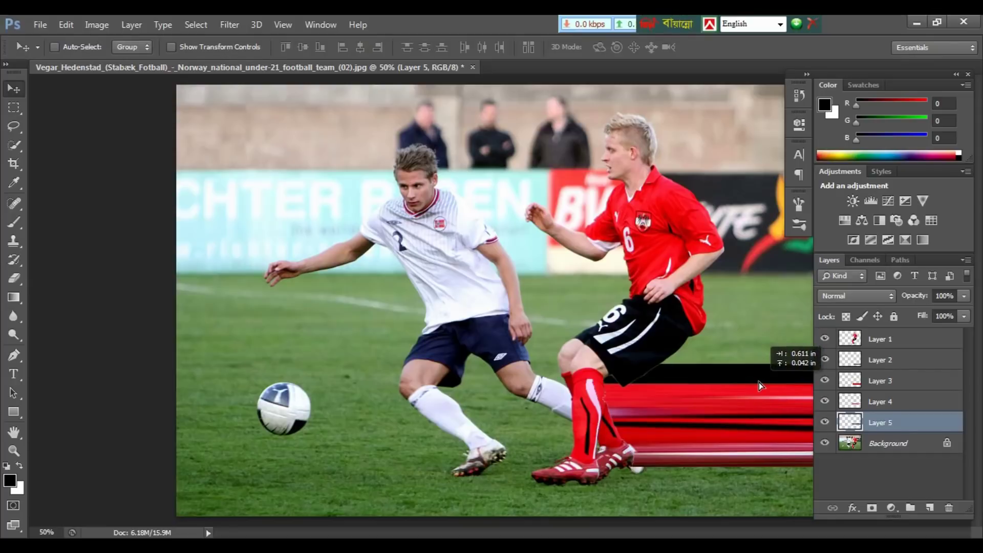
key(ctrl+plus)
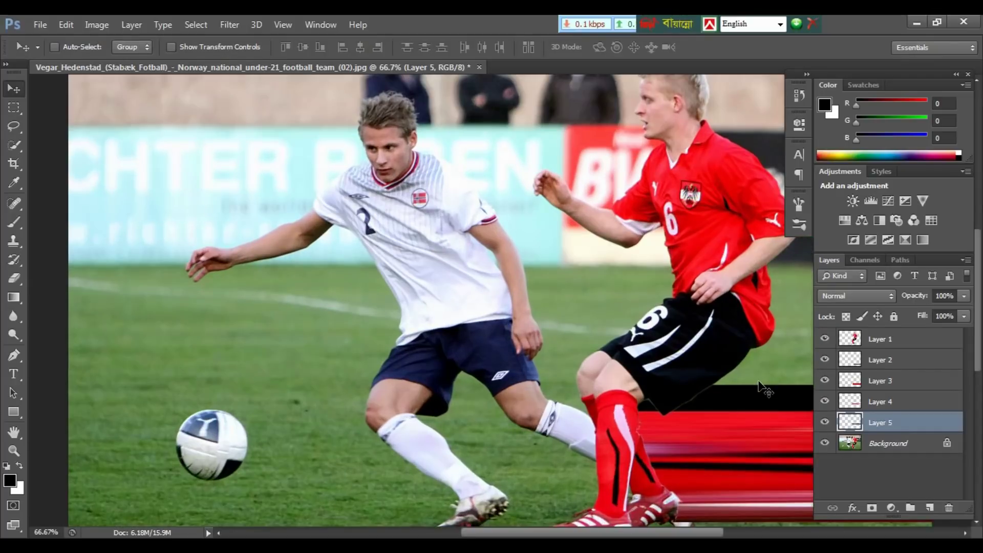
drag(763, 389, 482, 279)
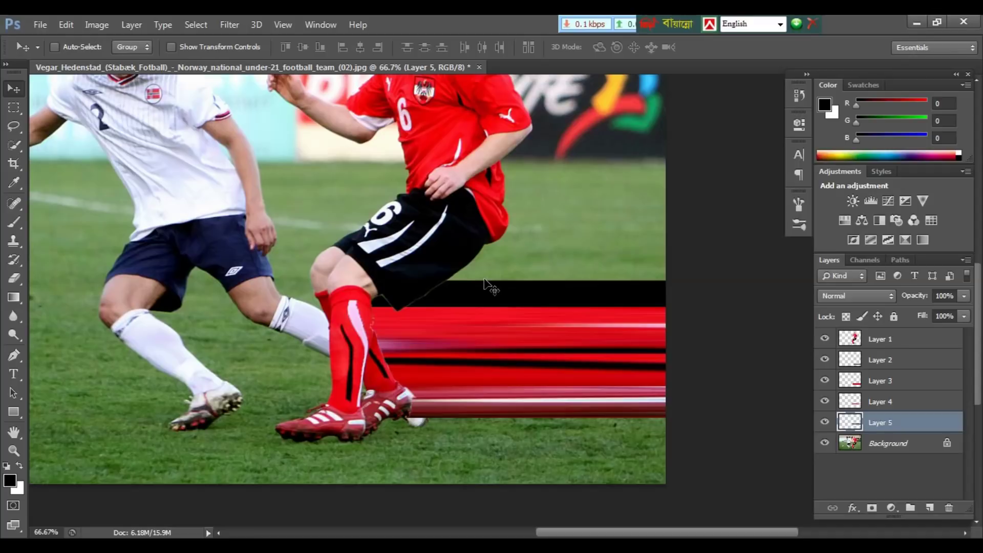
key(ctrl+minus)
key(ctrl+minus)
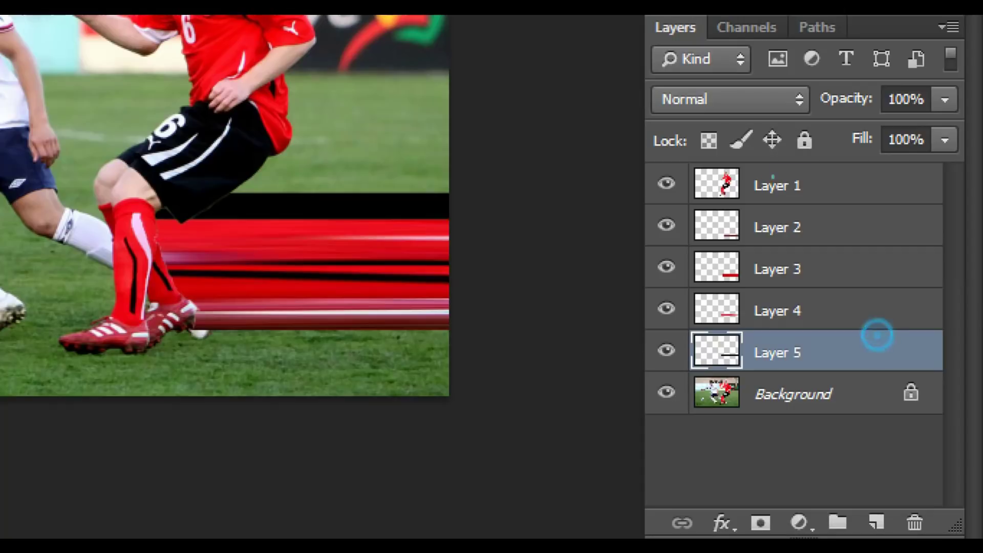
drag(772, 177, 827, 172)
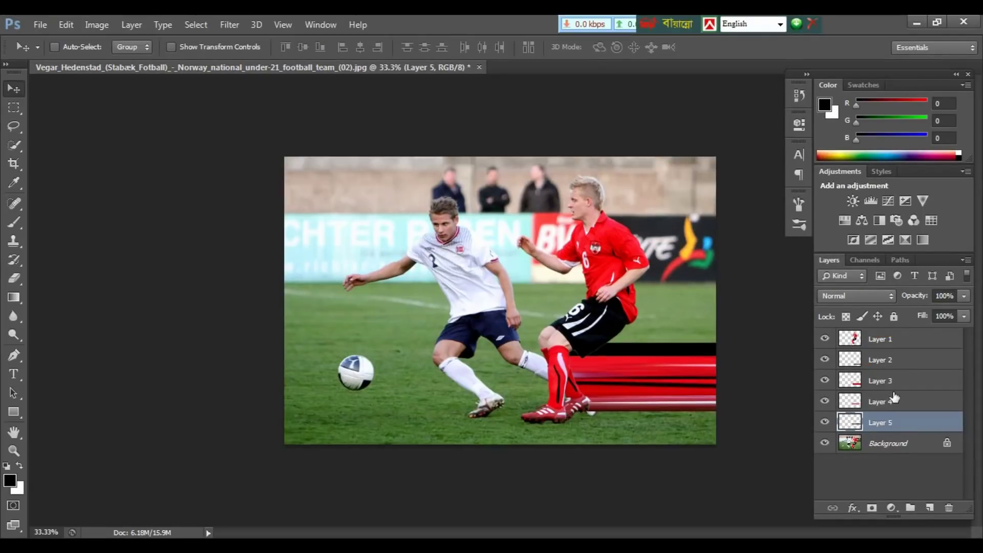
- Select Layers 2, 3, 4 and 5 together and merge them with Ctrl+E
click(885, 363)
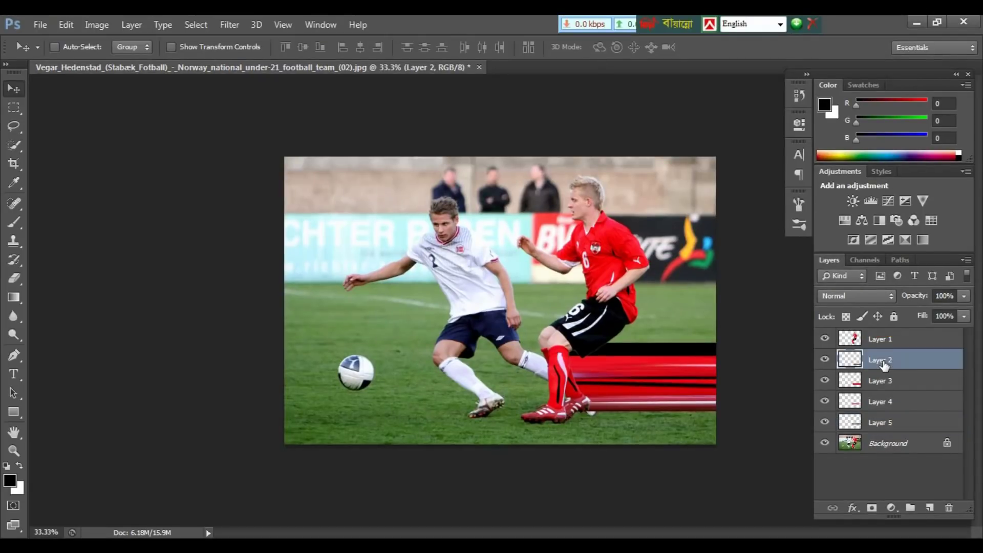
shift+click(880, 381)
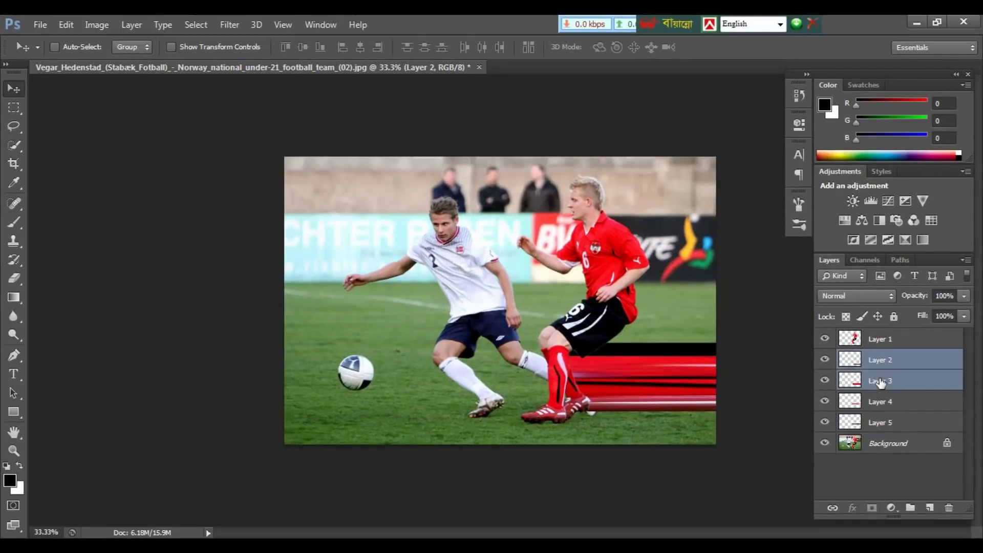
shift+click(880, 402)
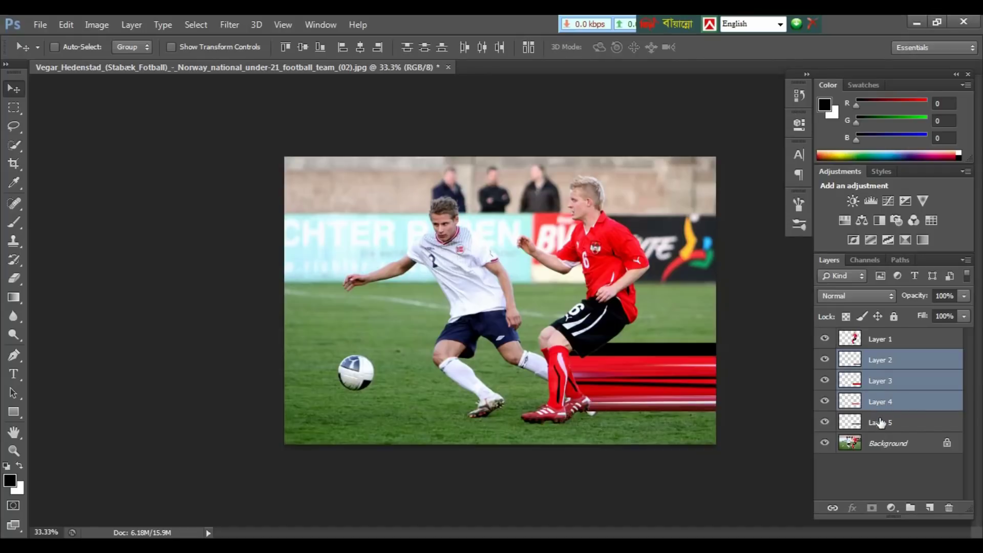
shift+click(879, 425)
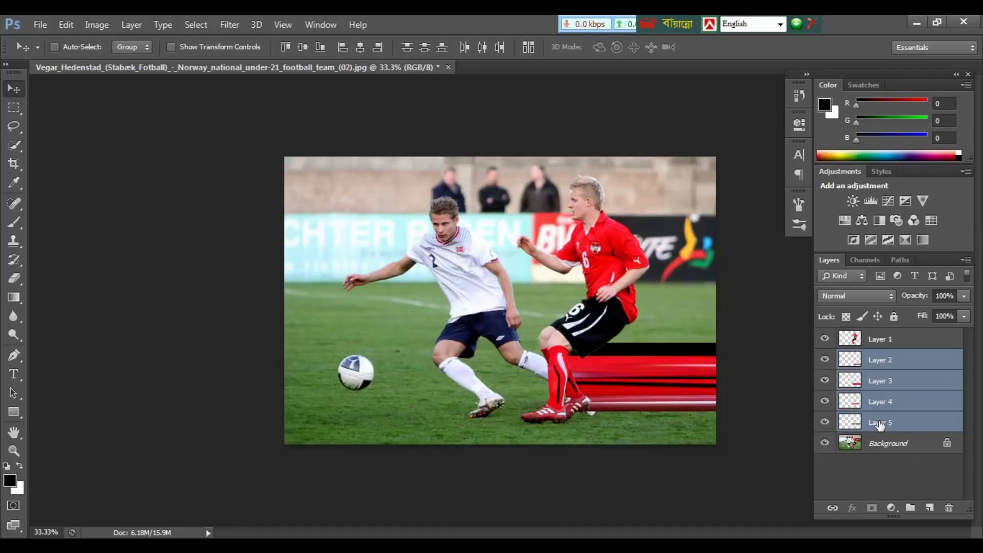
key(ctrl+e)
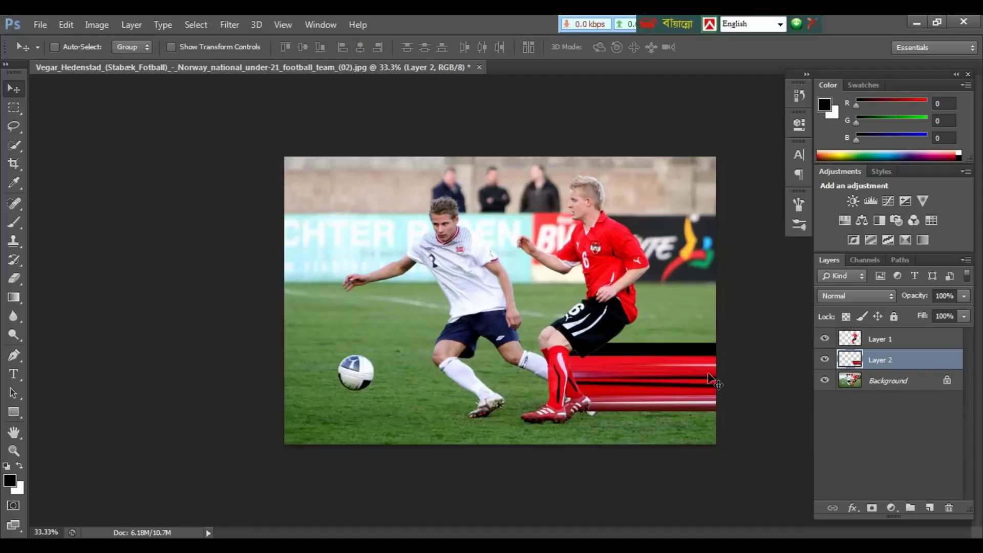
- Undo the accidental move of the merged streaks and start Free Transform on Layer 2
drag(708, 375, 697, 349)
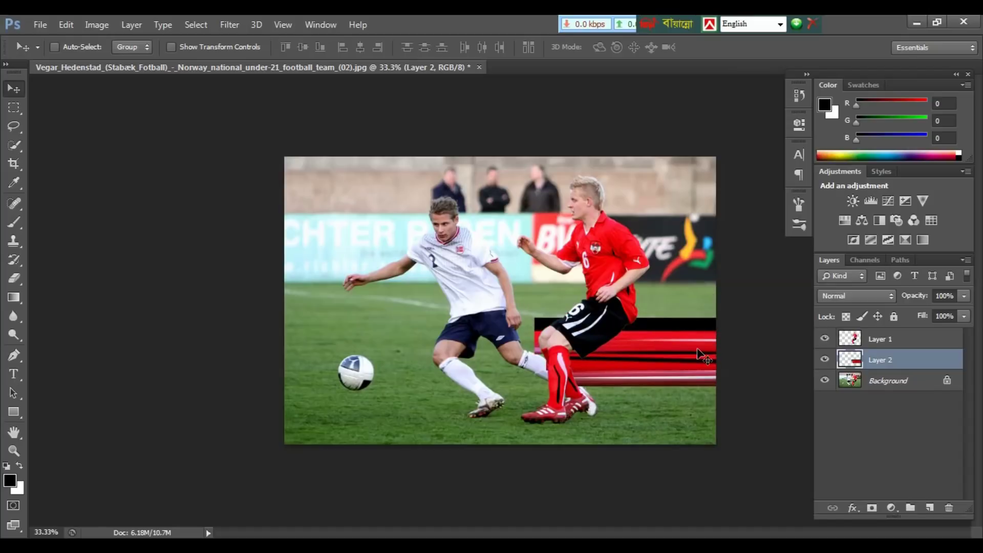
key(ctrl+z)
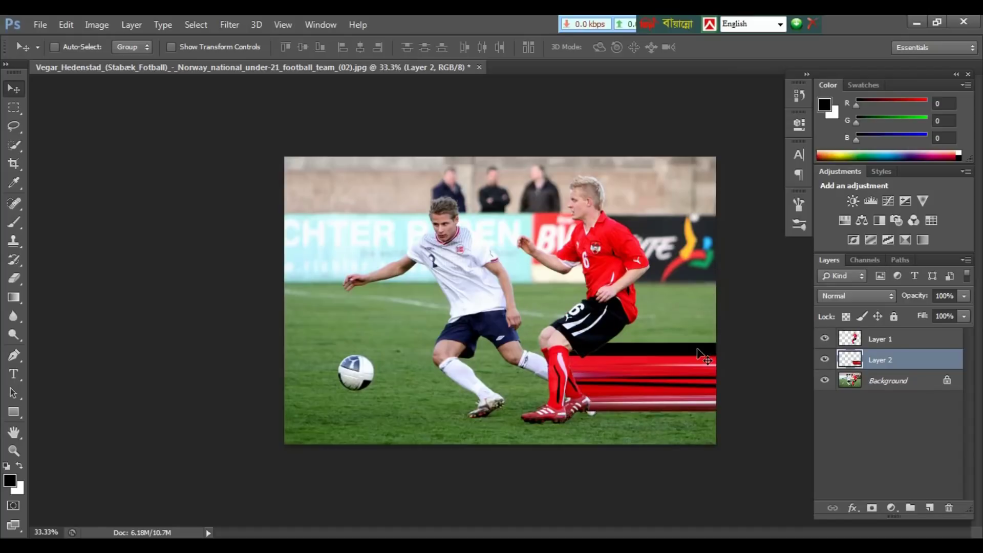
key(ctrl+minus)
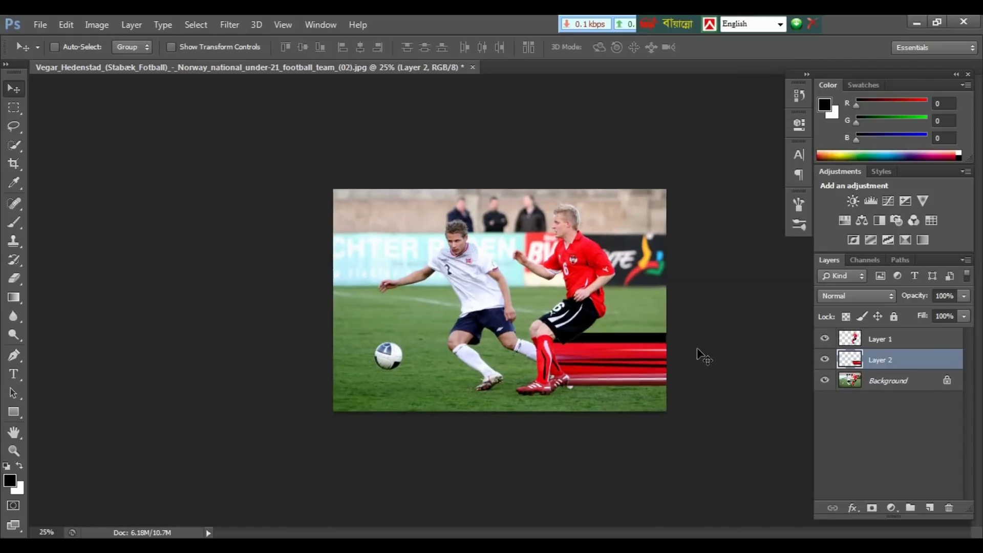
key(ctrl+plus)
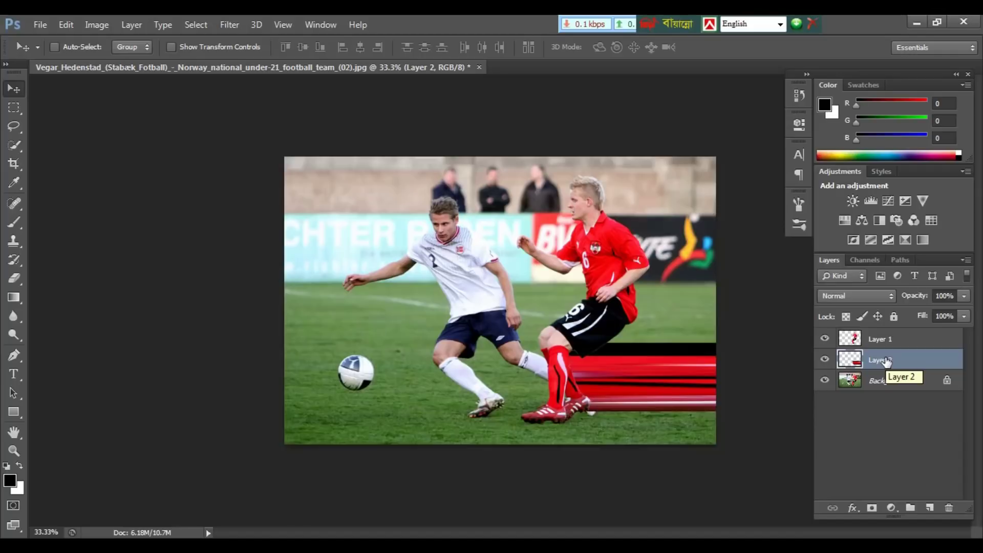
key(ctrl+t)
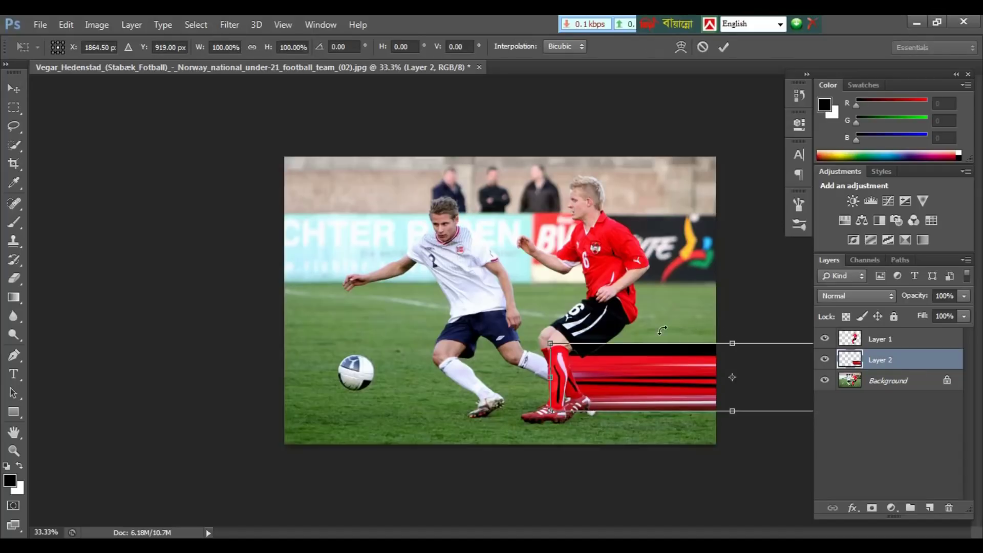
key(ctrl+minus)
key(ctrl+minus)
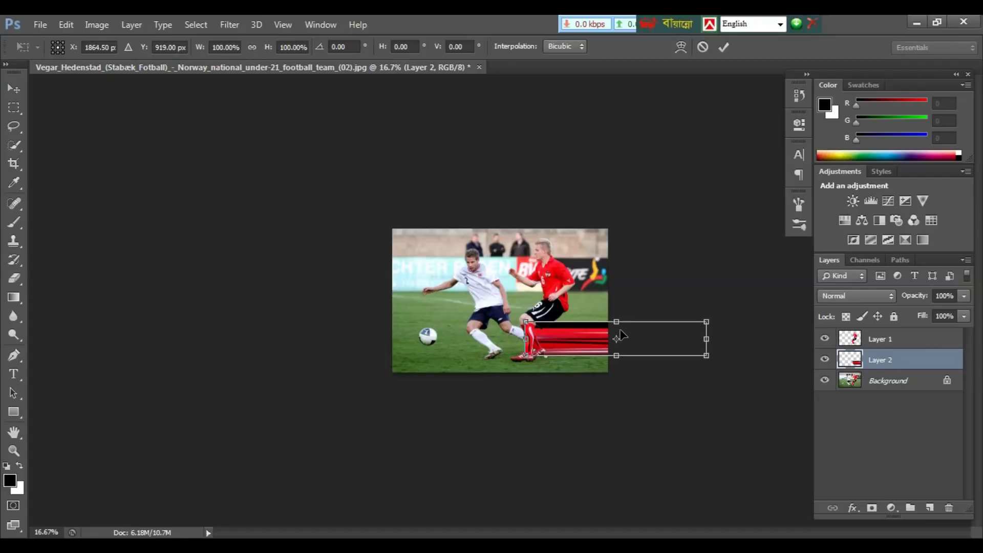
- Switch the transform to Warp and pull the streaks' right-hand corners upward
right_click(591, 341)
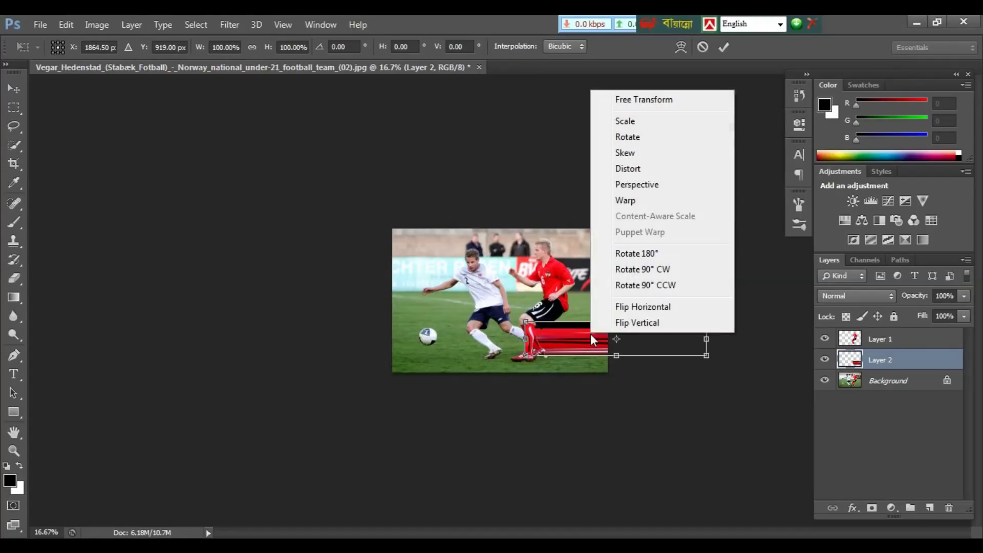
click(626, 202)
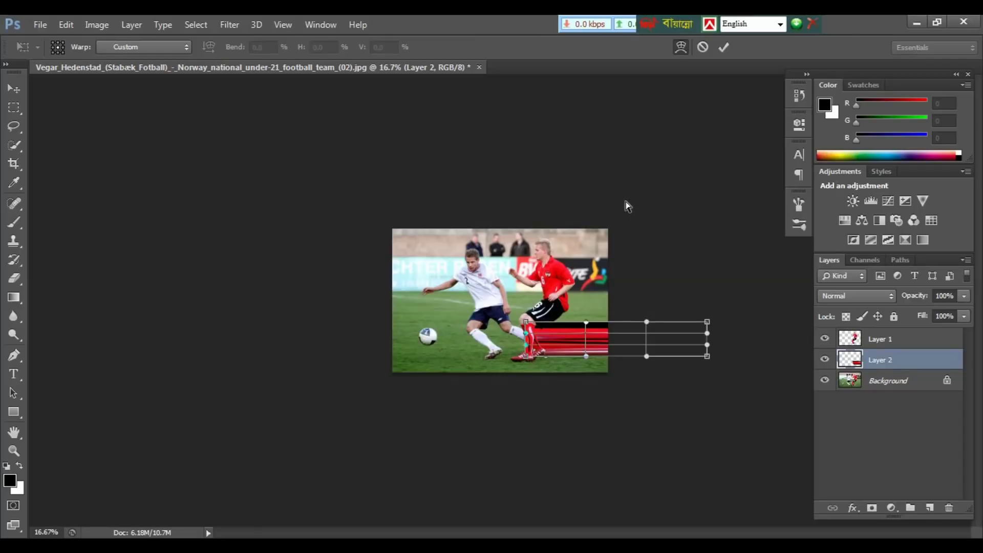
key(ctrl+plus)
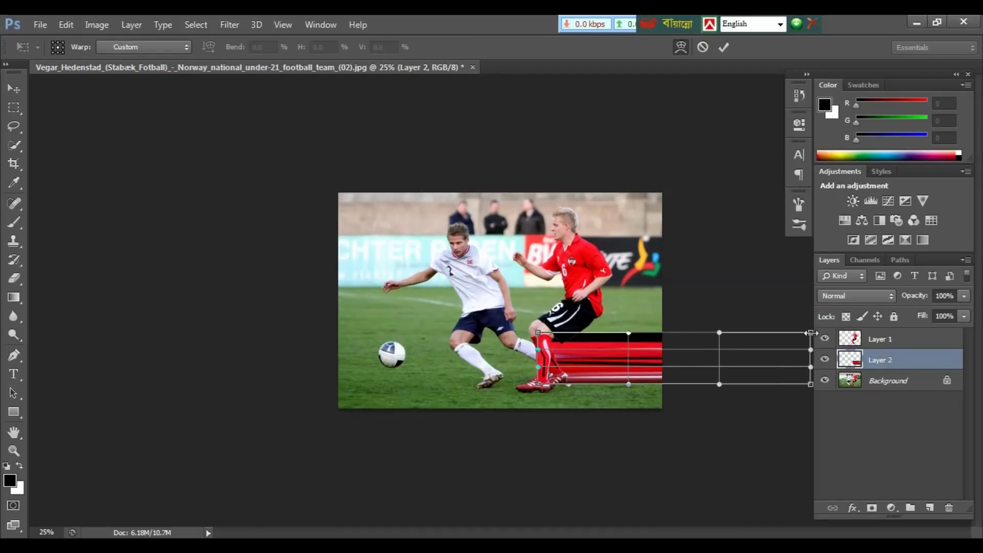
mouse_move(809, 333)
mouse_down()
mouse_move(724, 262)
mouse_move(623, 134)
mouse_up()
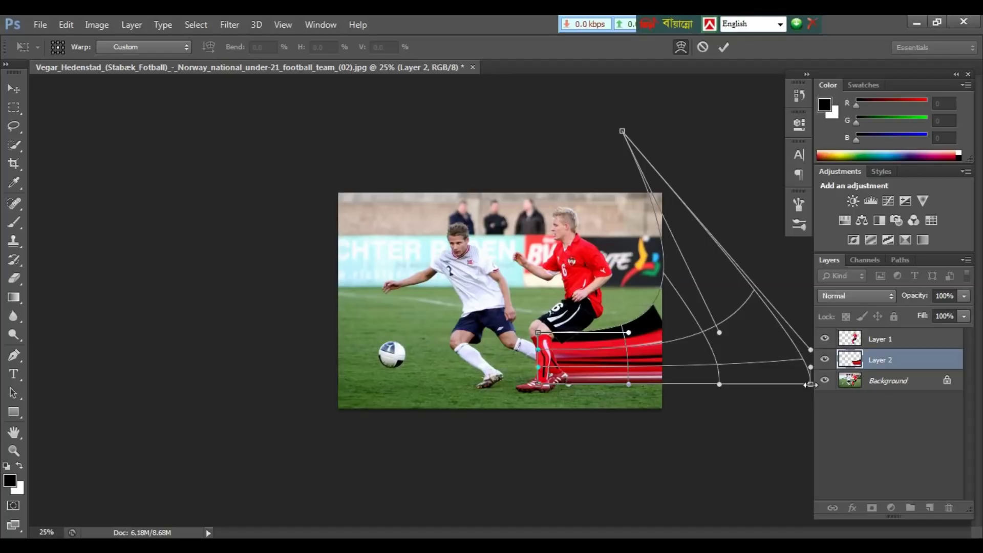
mouse_move(810, 384)
mouse_down()
mouse_move(616, 213)
mouse_move(494, 14)
mouse_up()
- Extend the ribbon's end past the photo's top and reshape its curve
key(ctrl+minus)
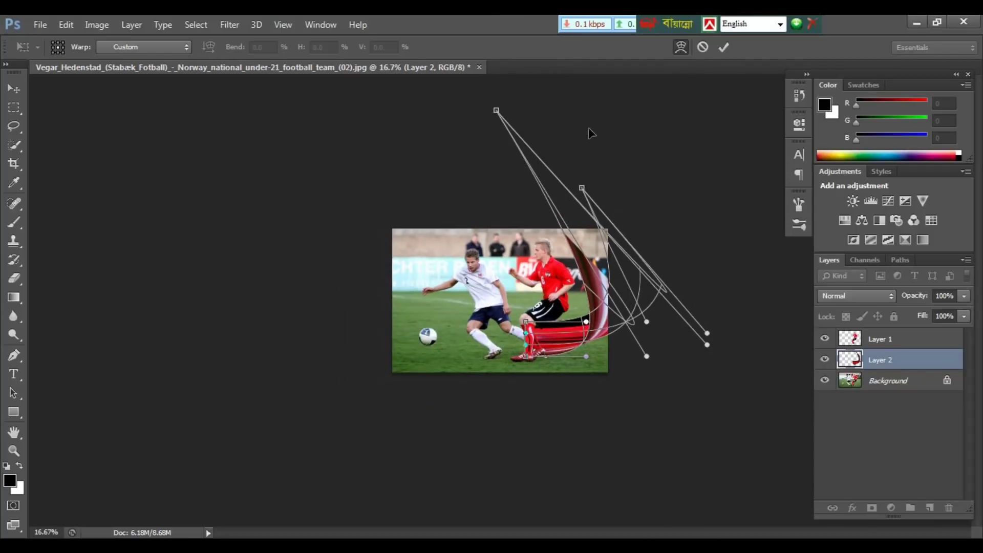
drag(496, 110, 475, 71)
drag(549, 128, 509, 40)
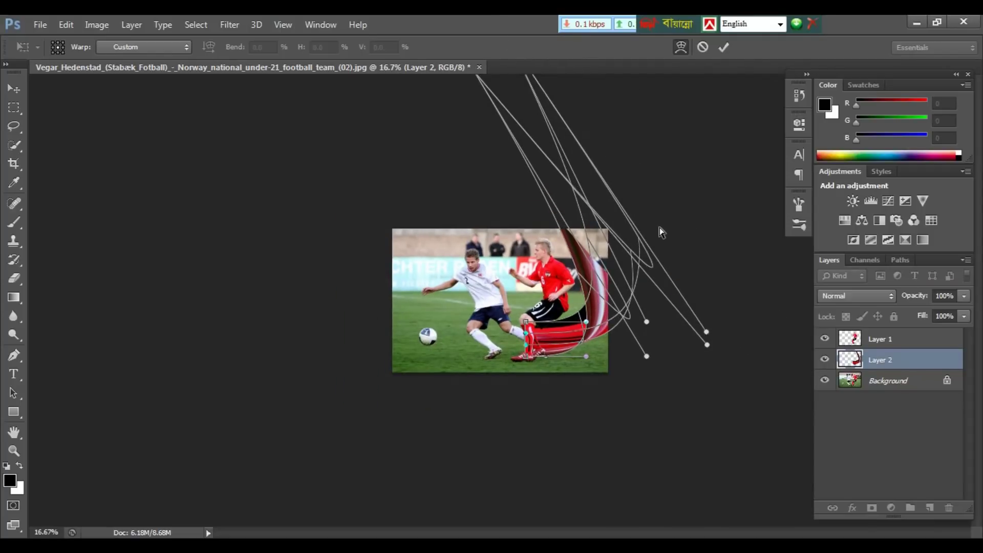
drag(706, 332, 634, 173)
mouse_move(646, 322)
mouse_down()
mouse_move(667, 327)
mouse_move(685, 74)
mouse_up()
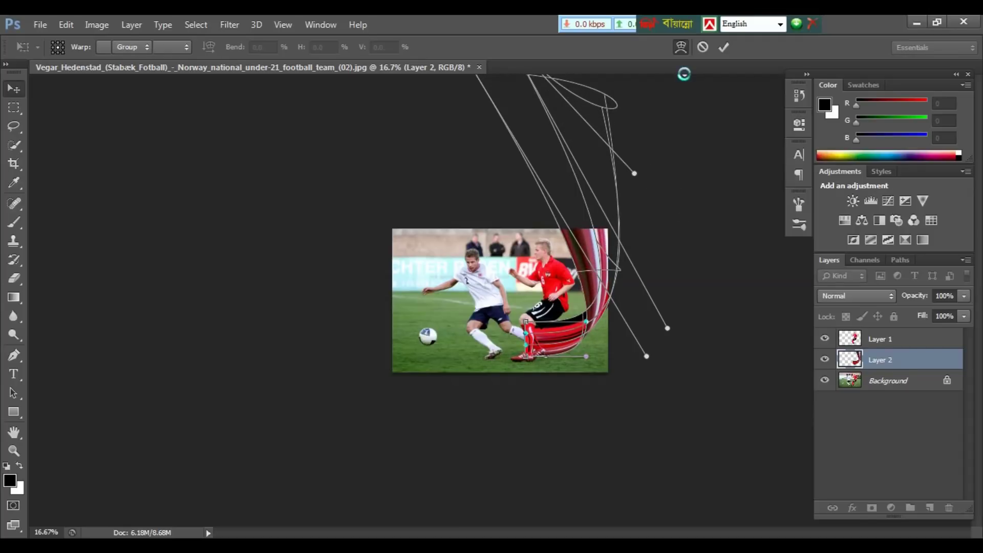
key(Return)
key(ctrl+plus)
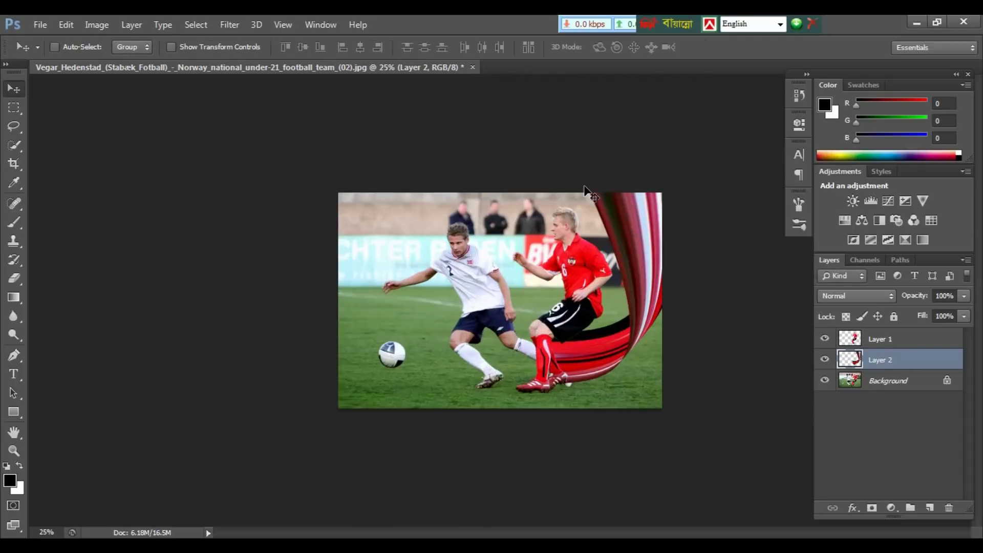
key(ctrl+plus)
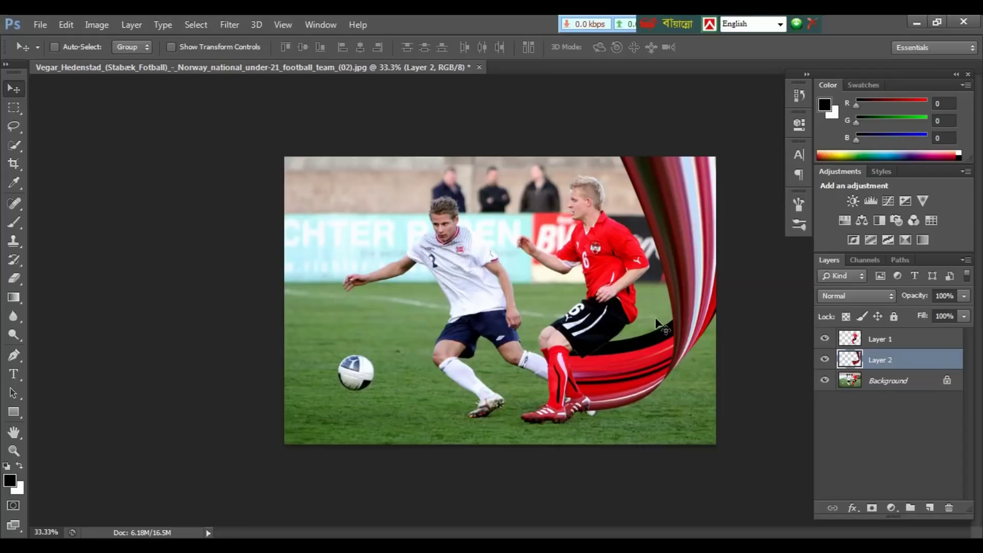